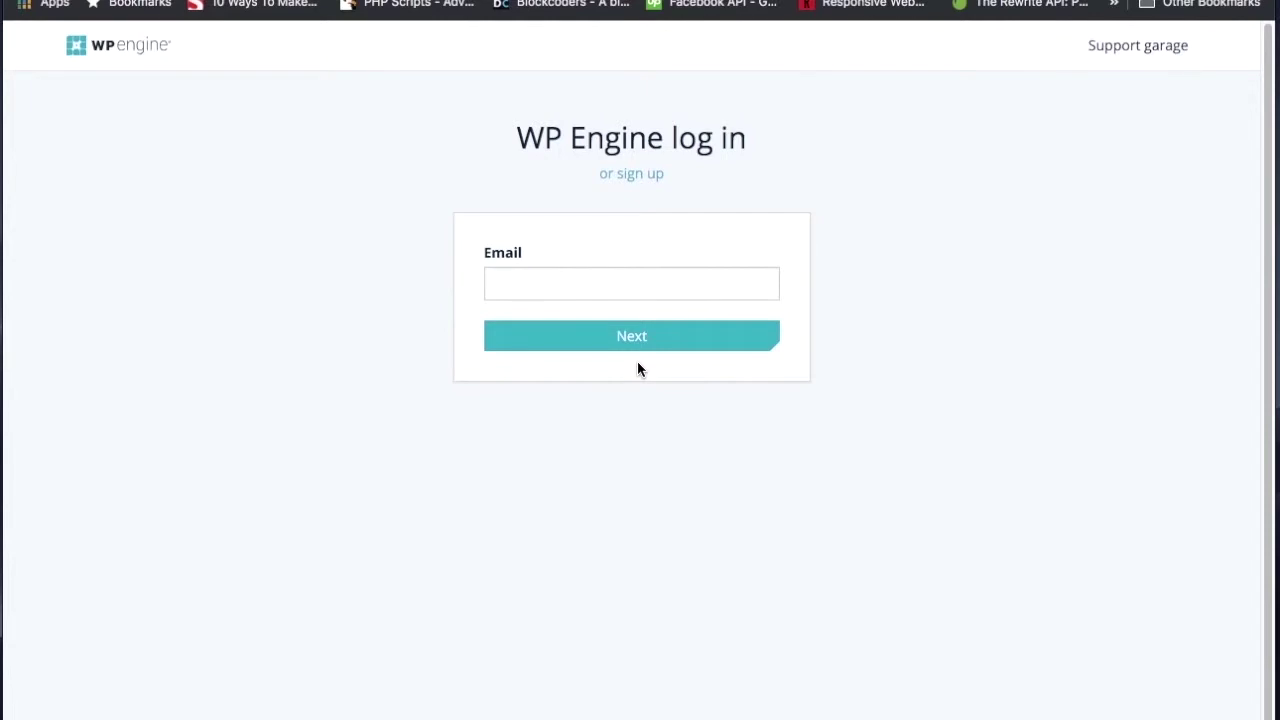
Step: Log in to WP Engine by entering the account email and the account password
{"action": "left_click", "coordinate": [584, 281]}
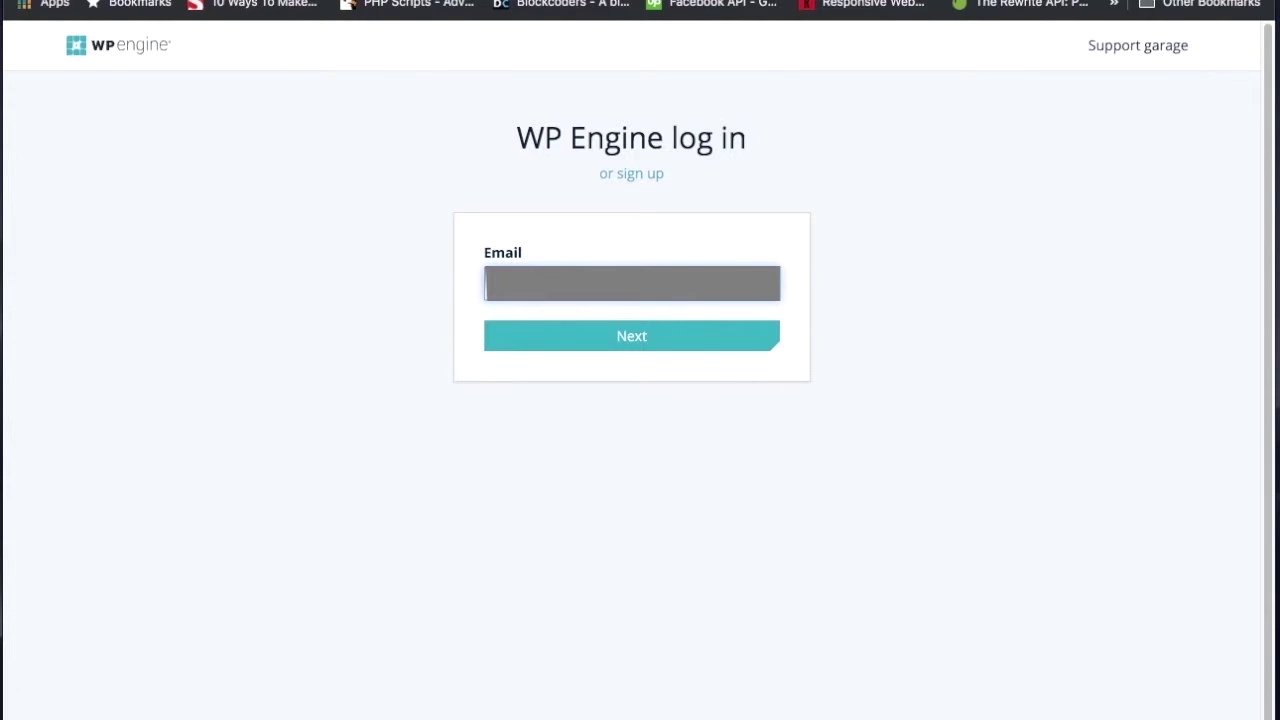
{"action": "left_click", "coordinate": [659, 345]}
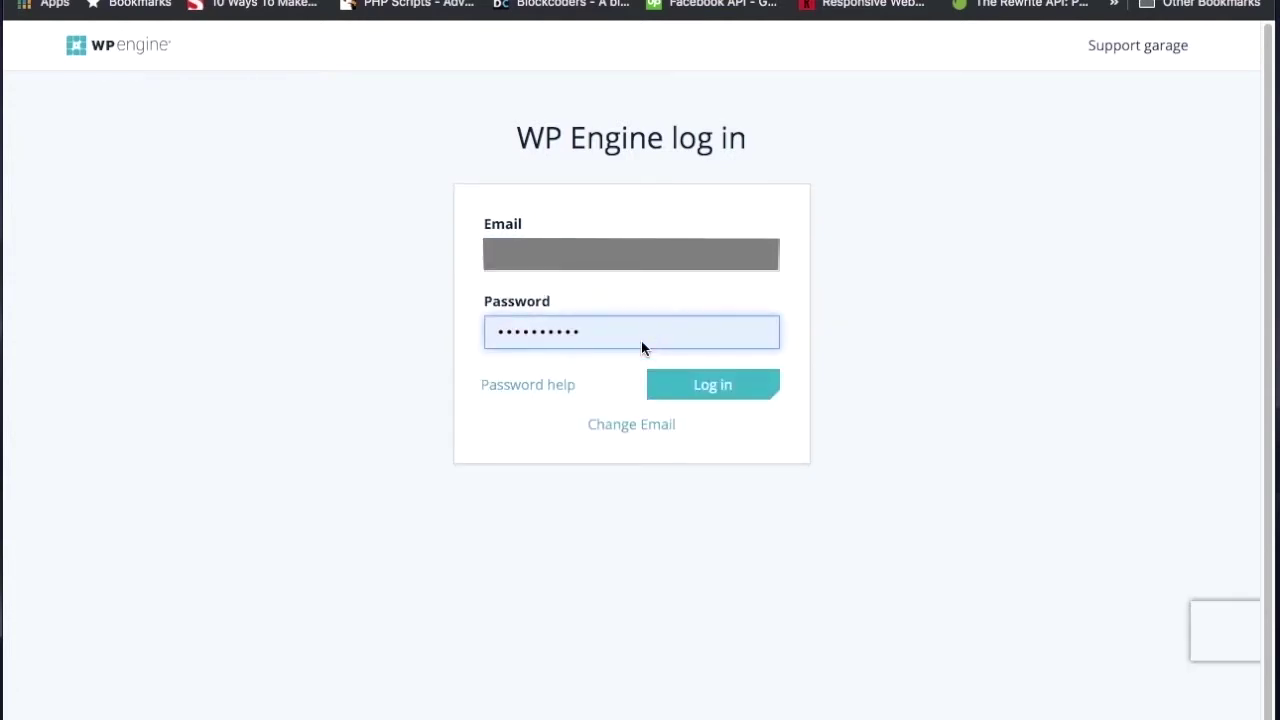
{"action": "left_click_drag", "start_coordinate": [644, 338], "coordinate": [432, 334]}
{"action": "type", "text": "*********"}
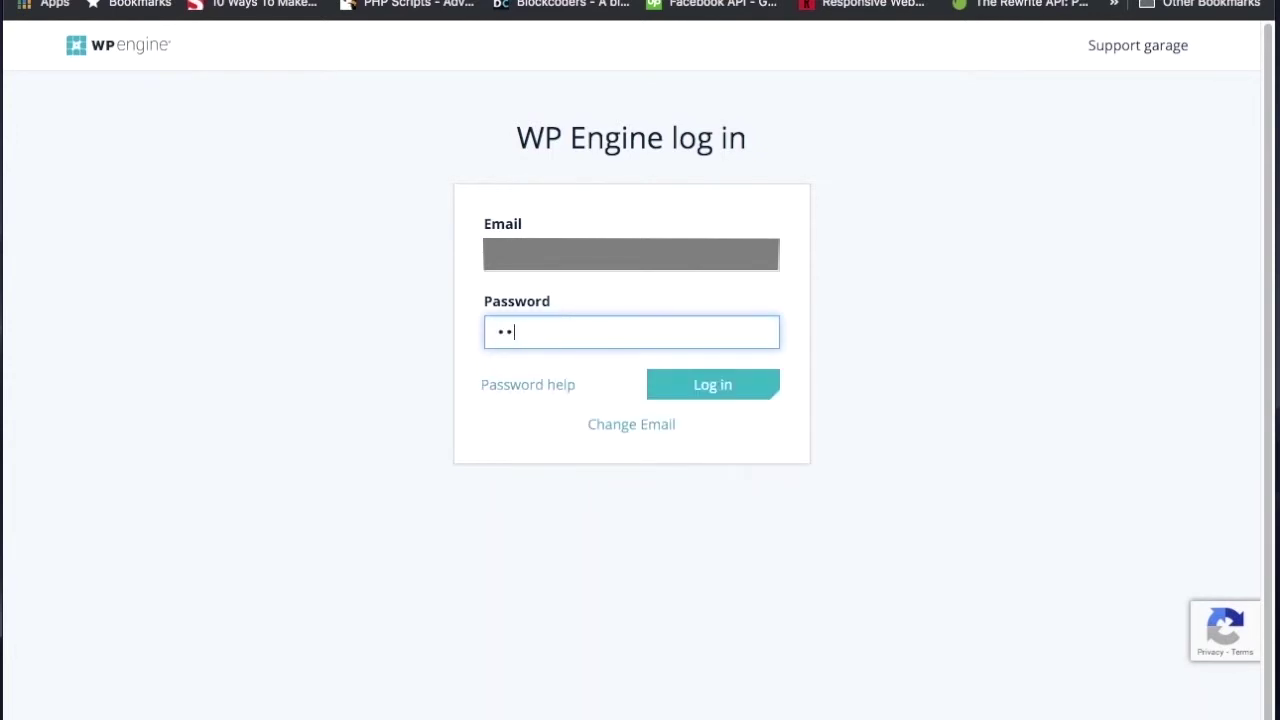
{"action": "type", "text": "*"}
{"action": "left_click", "coordinate": [727, 400]}
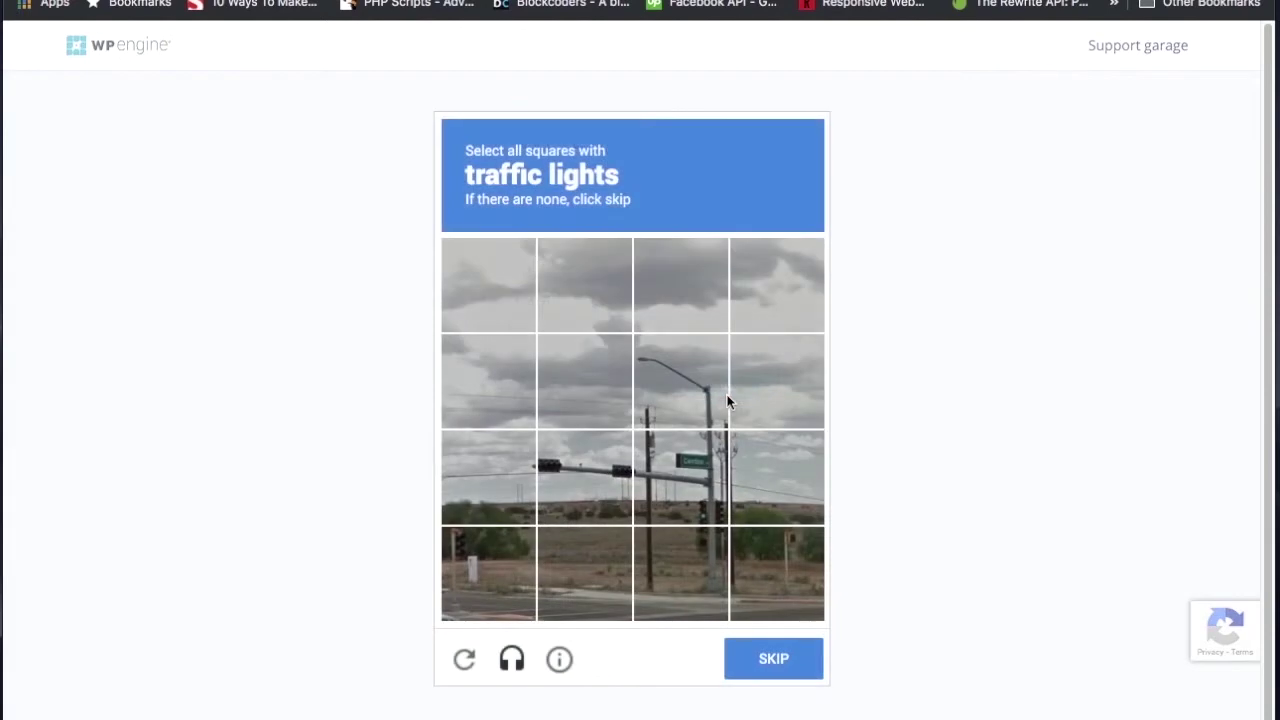
Step: Complete the login captcha by marking the squares with traffic lights, then those with buses, and verify
{"action": "left_click", "coordinate": [581, 480]}
{"action": "left_click", "coordinate": [655, 485]}
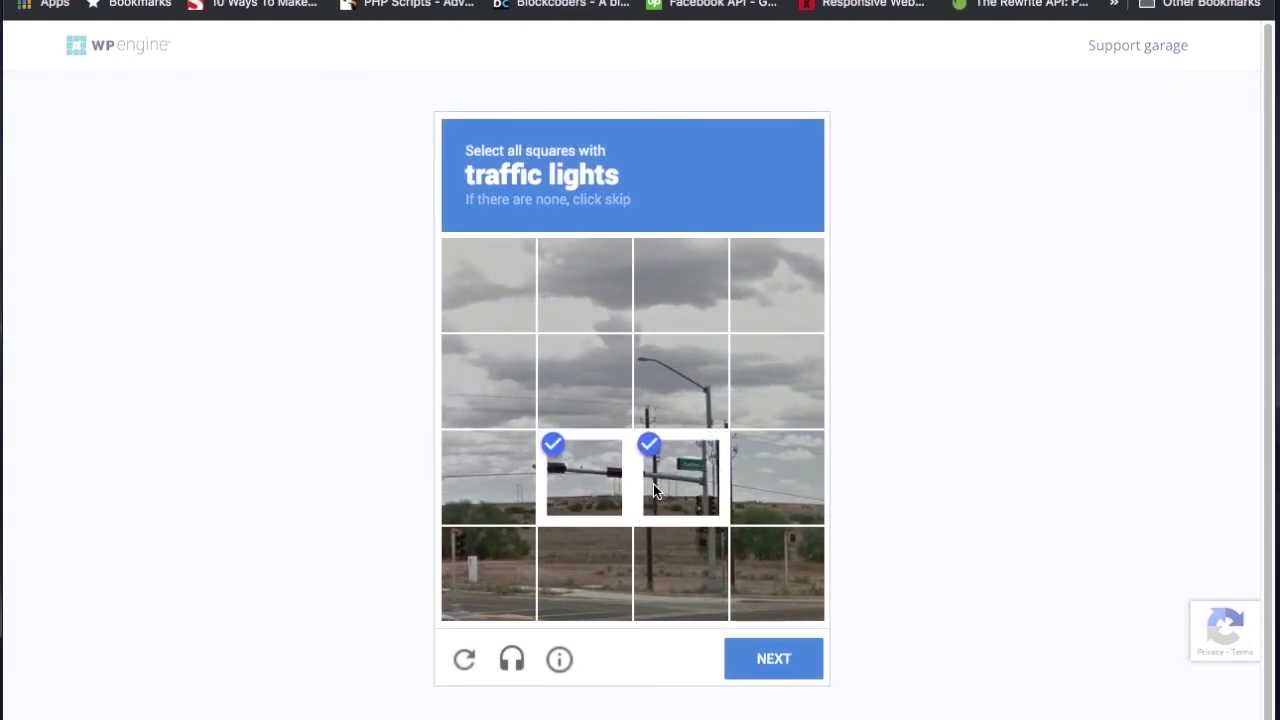
{"action": "left_click", "coordinate": [764, 650]}
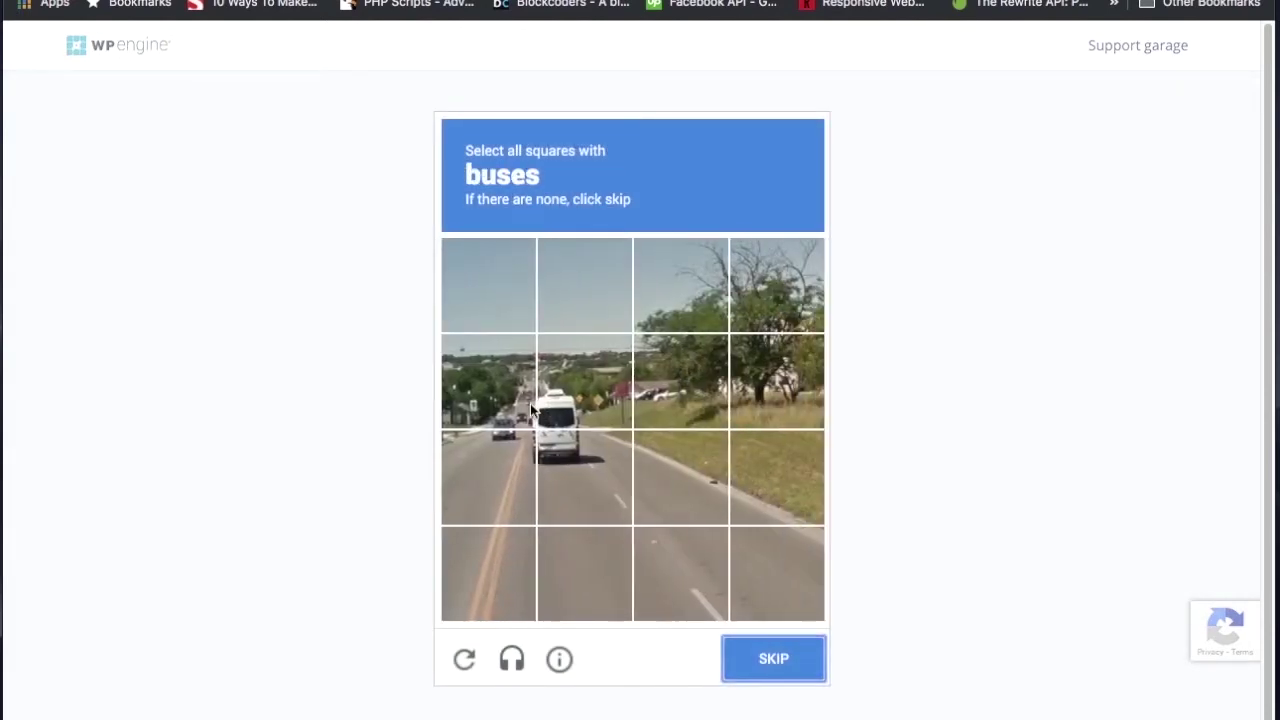
{"action": "left_click", "coordinate": [556, 395]}
{"action": "left_click", "coordinate": [575, 476]}
{"action": "left_click", "coordinate": [500, 479]}
{"action": "left_click", "coordinate": [504, 403]}
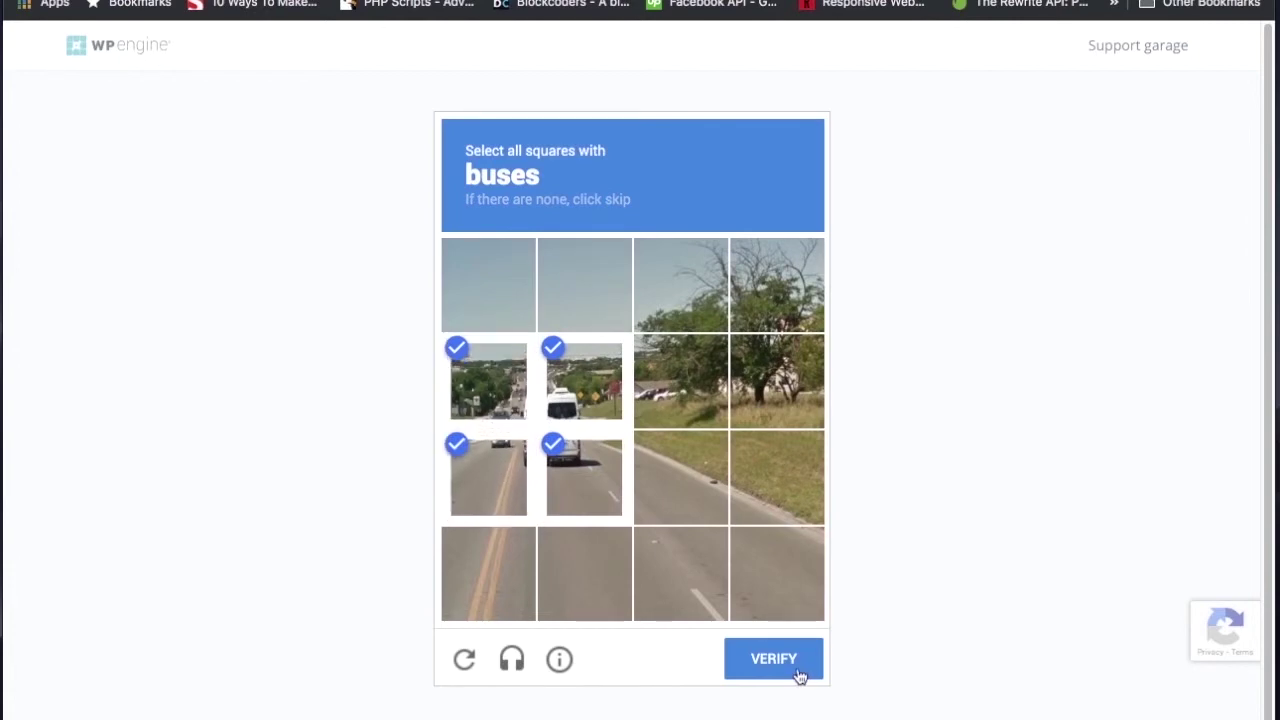
{"action": "left_click", "coordinate": [797, 668]}
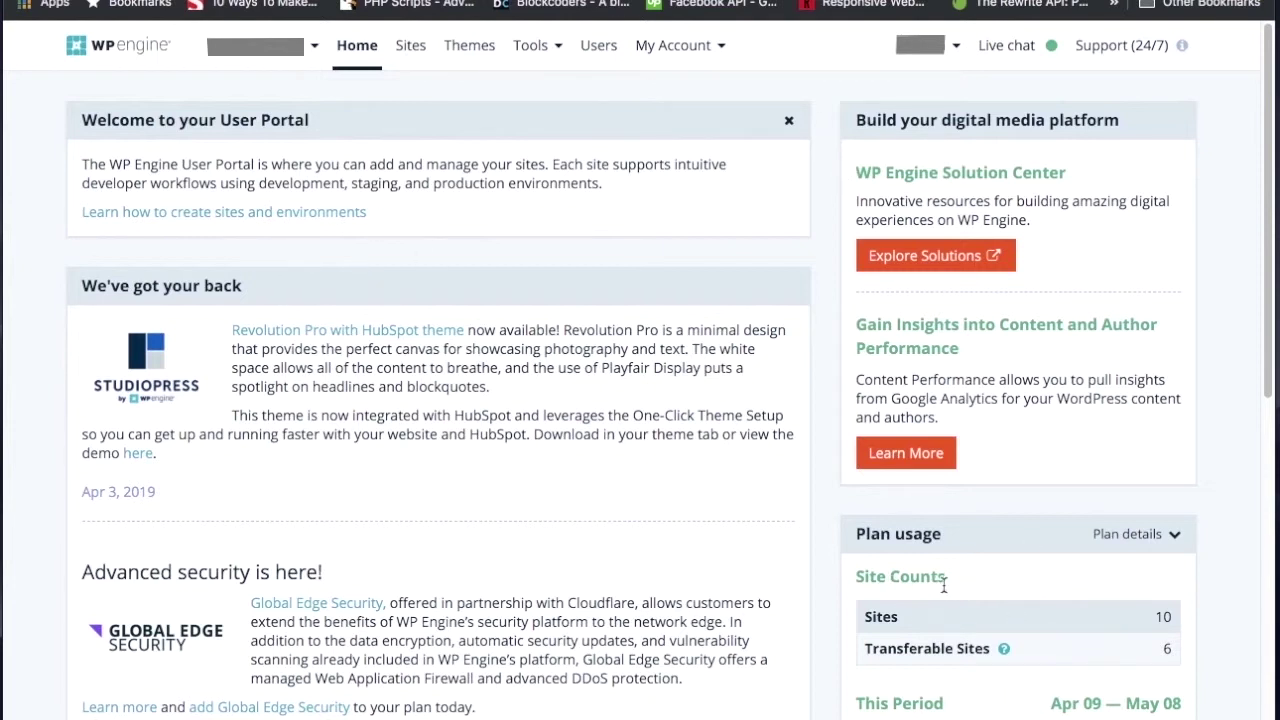
{"action": "scroll", "coordinate": [1040, 597], "scroll_direction": "down", "scroll_amount": 1}
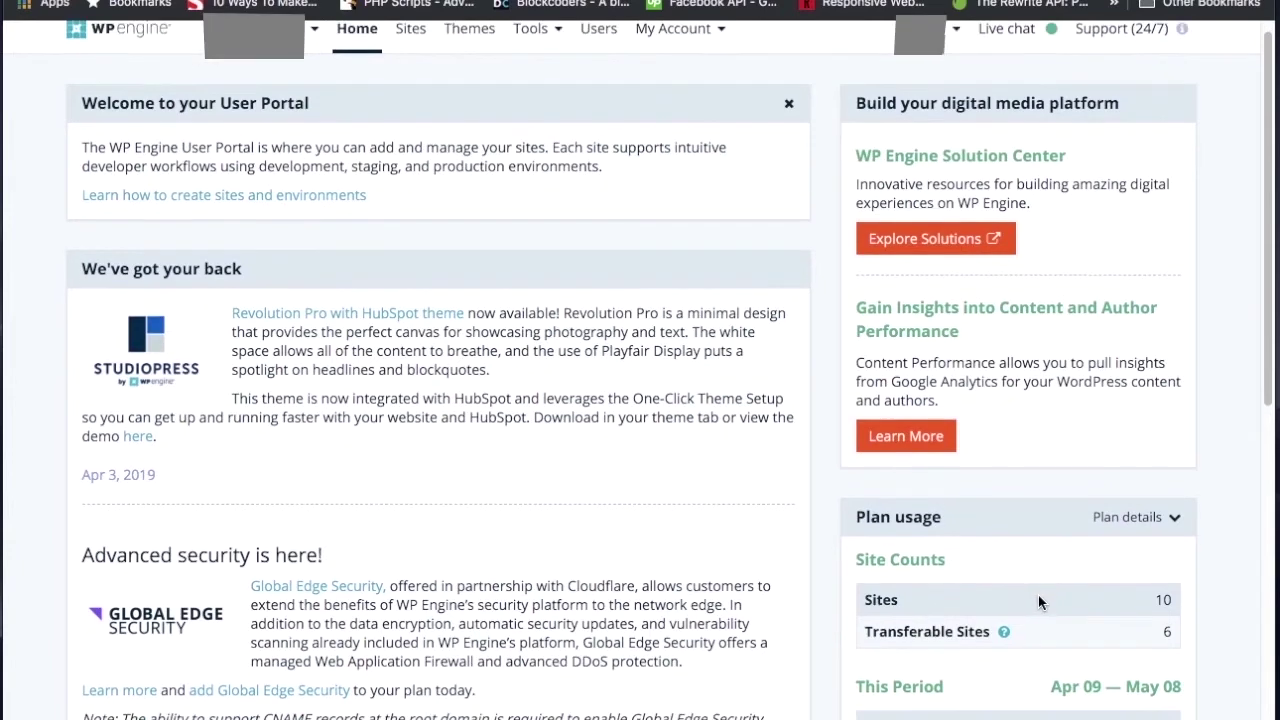
{"action": "scroll", "coordinate": [1032, 592], "scroll_direction": "up", "scroll_amount": 1}
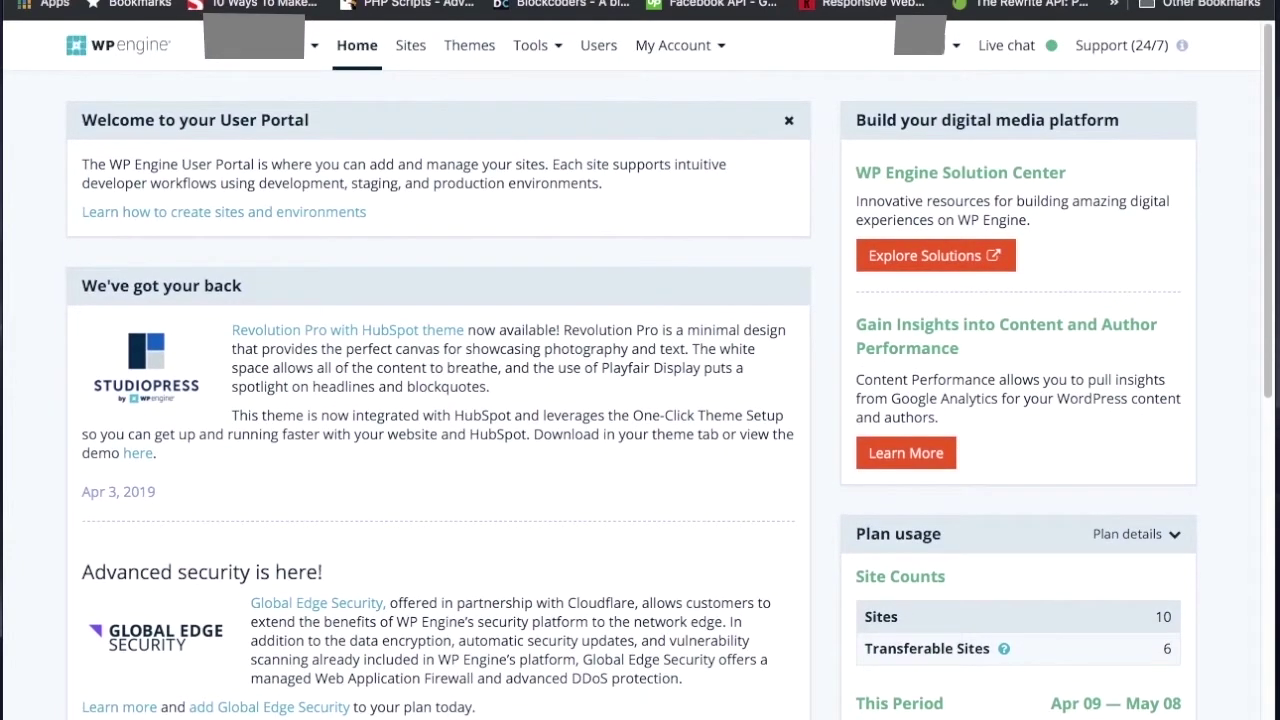
{"action": "scroll", "coordinate": [965, 673], "scroll_direction": "down", "scroll_amount": 3}
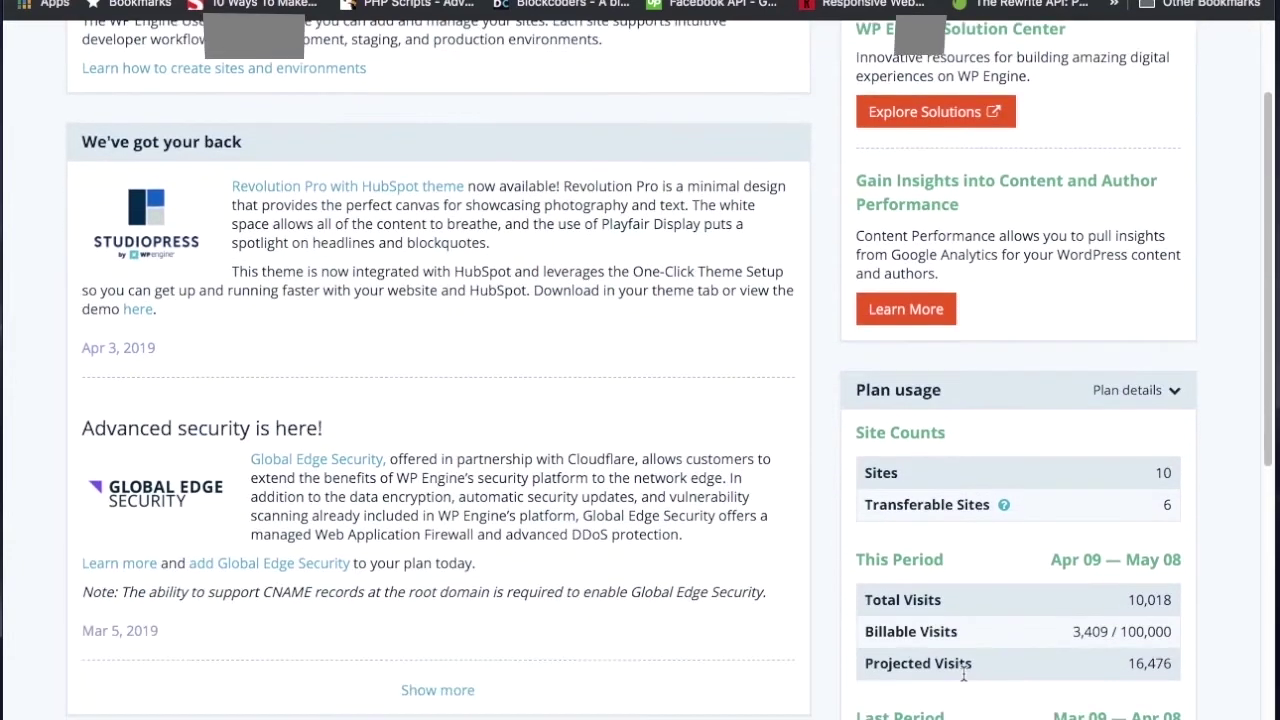
{"action": "scroll", "coordinate": [965, 673], "scroll_direction": "up", "scroll_amount": 3}
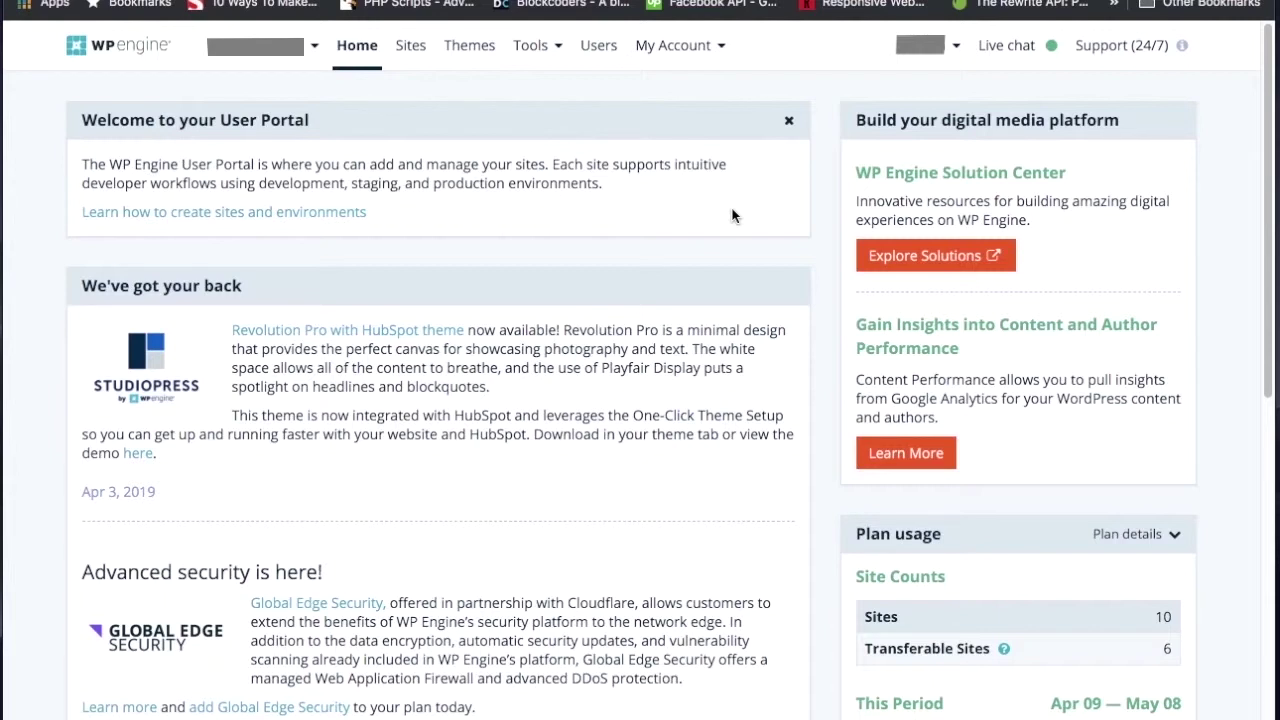
Step: Add an ungrouped, transferable site named Test Site to the account
{"action": "left_click", "coordinate": [411, 62]}
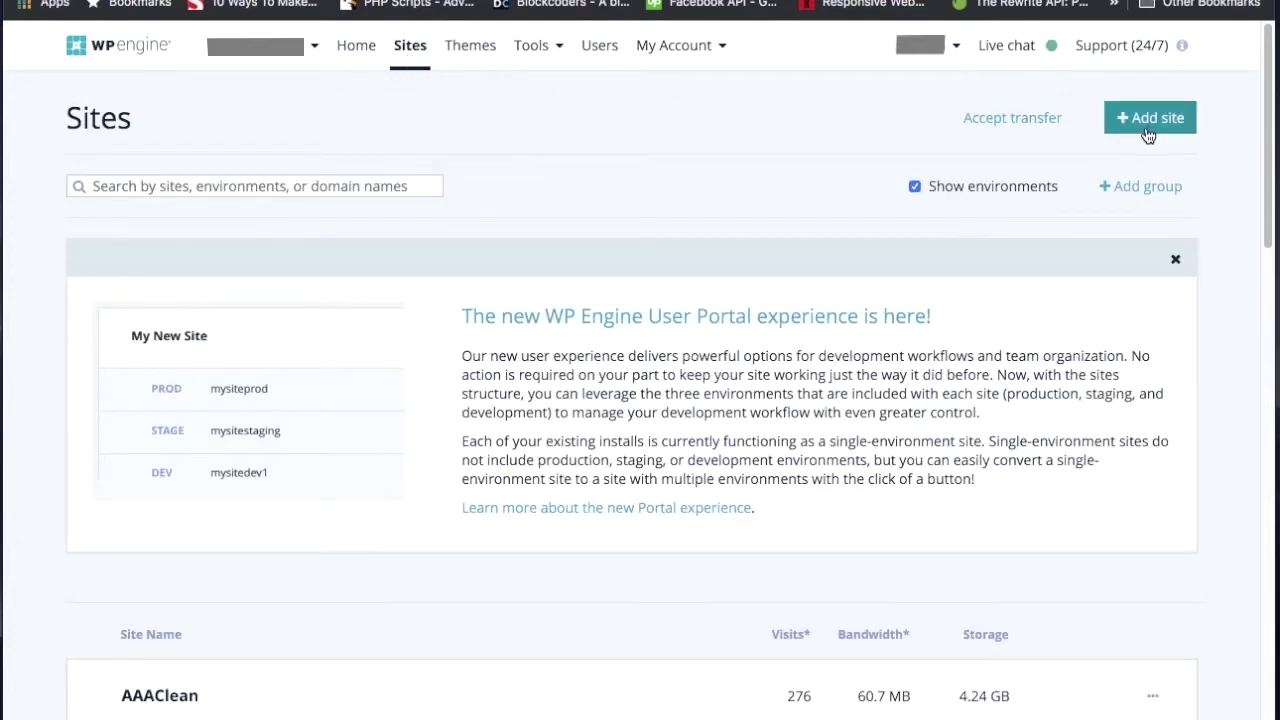
{"action": "left_click", "coordinate": [1145, 130]}
{"action": "left_click", "coordinate": [623, 303]}
{"action": "type", "text": "Test Site"}
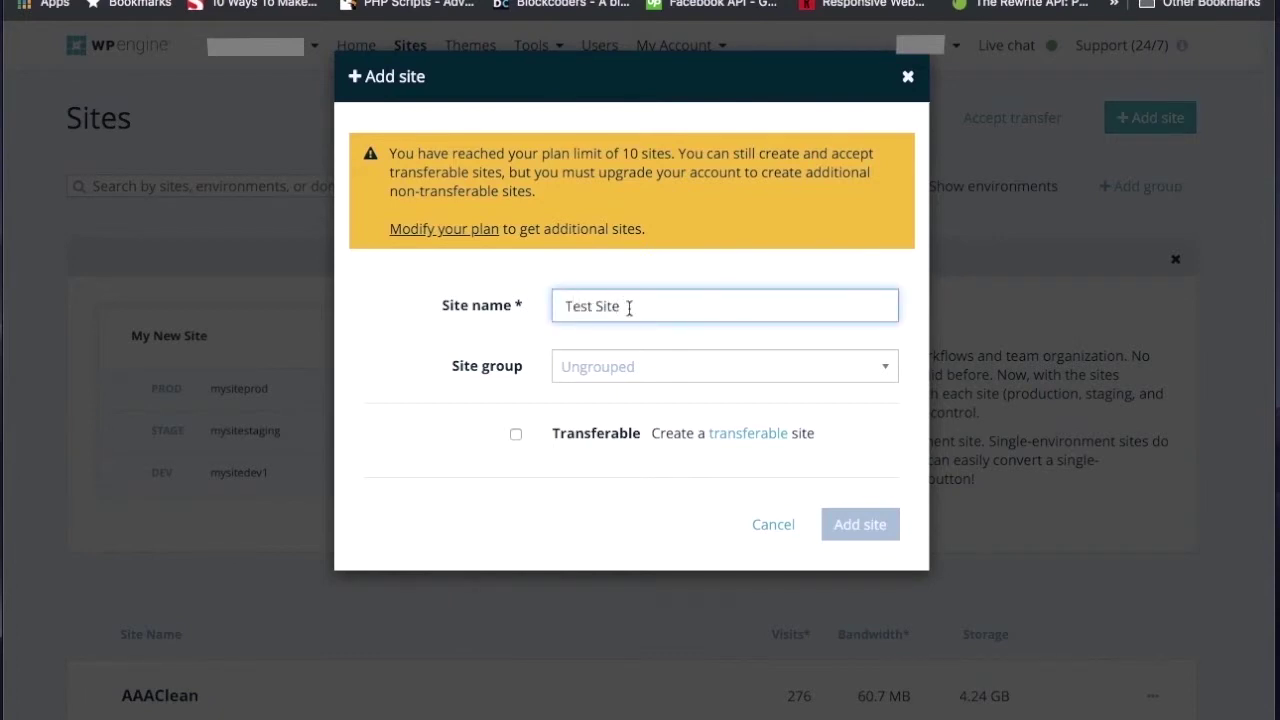
{"action": "left_click", "coordinate": [617, 376]}
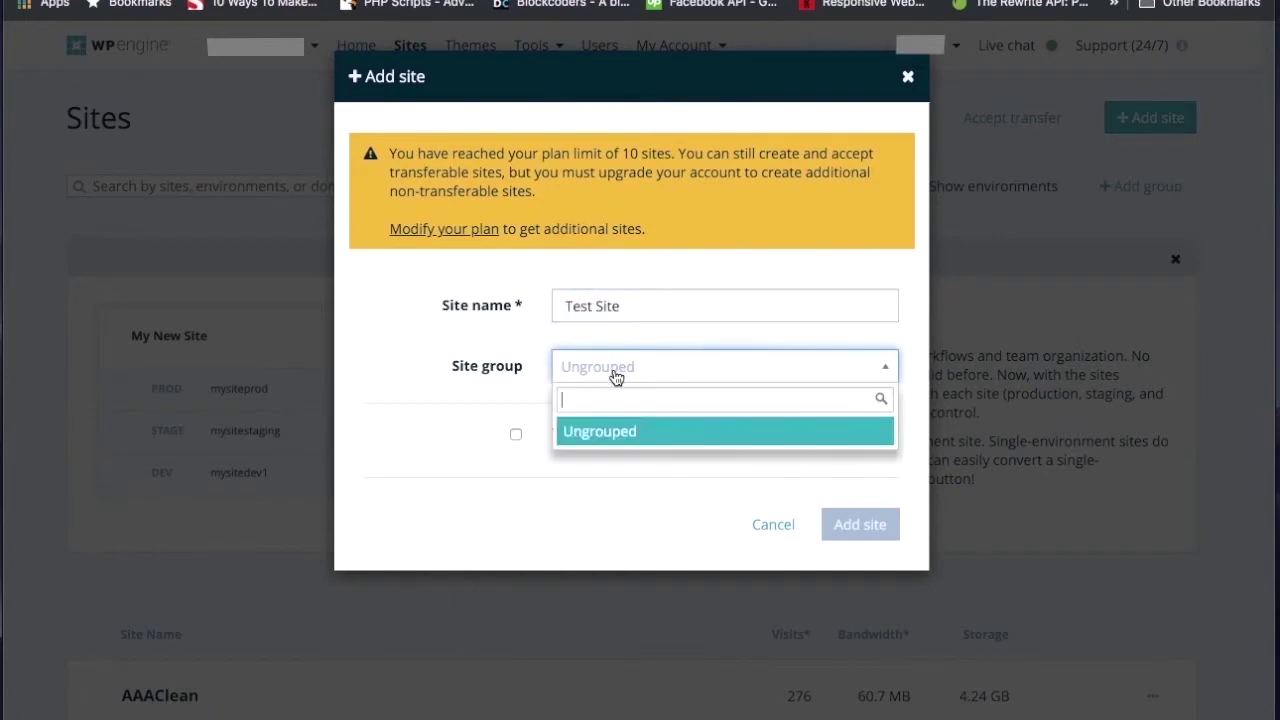
{"action": "left_click", "coordinate": [520, 390]}
{"action": "left_click", "coordinate": [515, 436]}
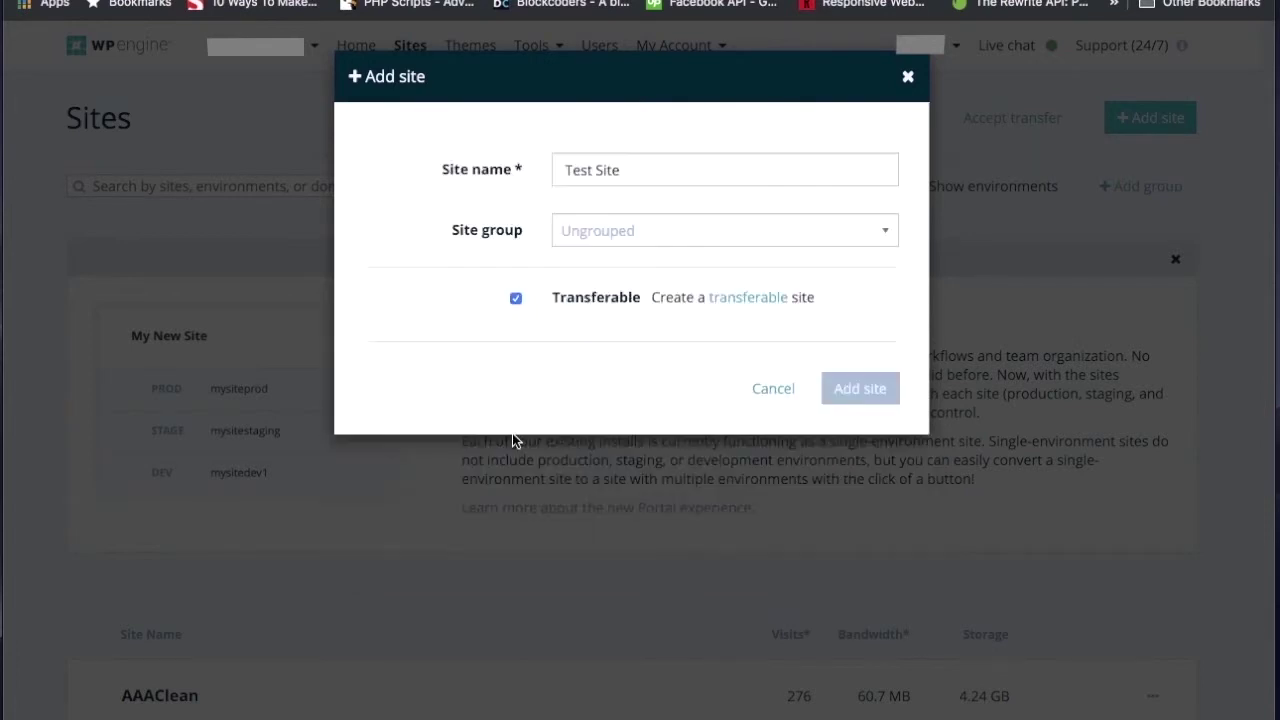
{"action": "left_click", "coordinate": [516, 300]}
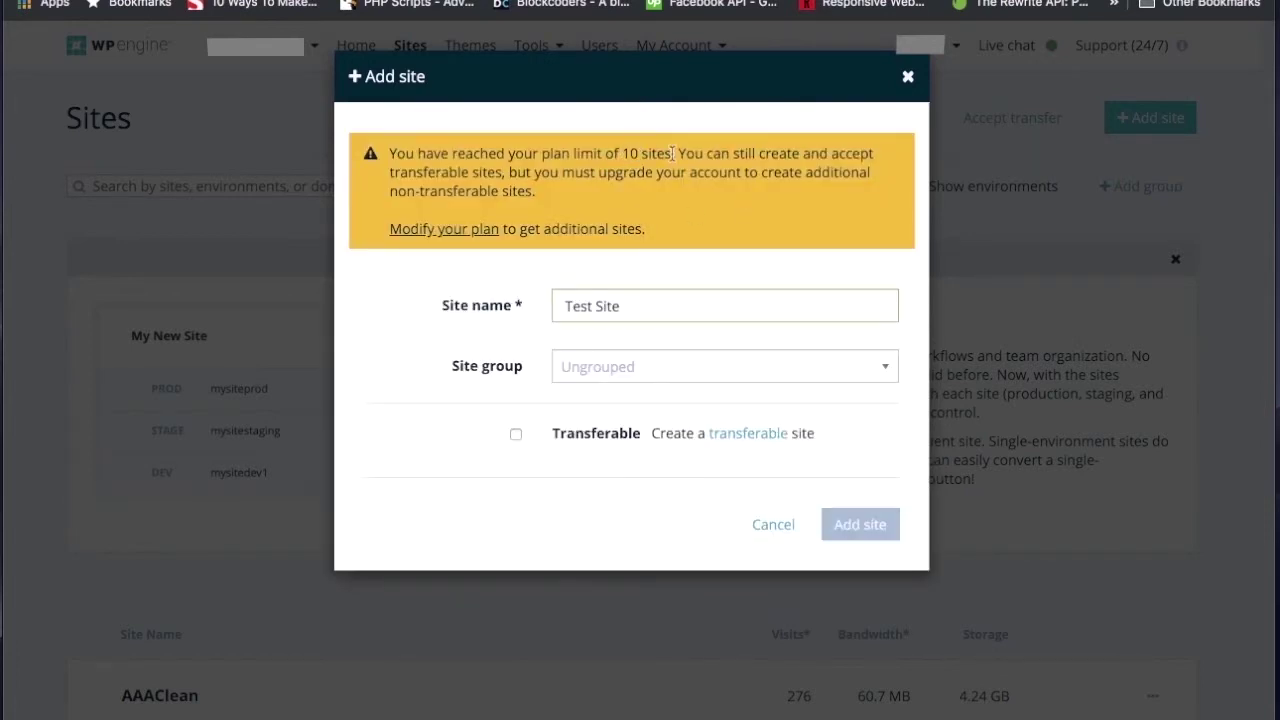
{"action": "left_click", "coordinate": [516, 435]}
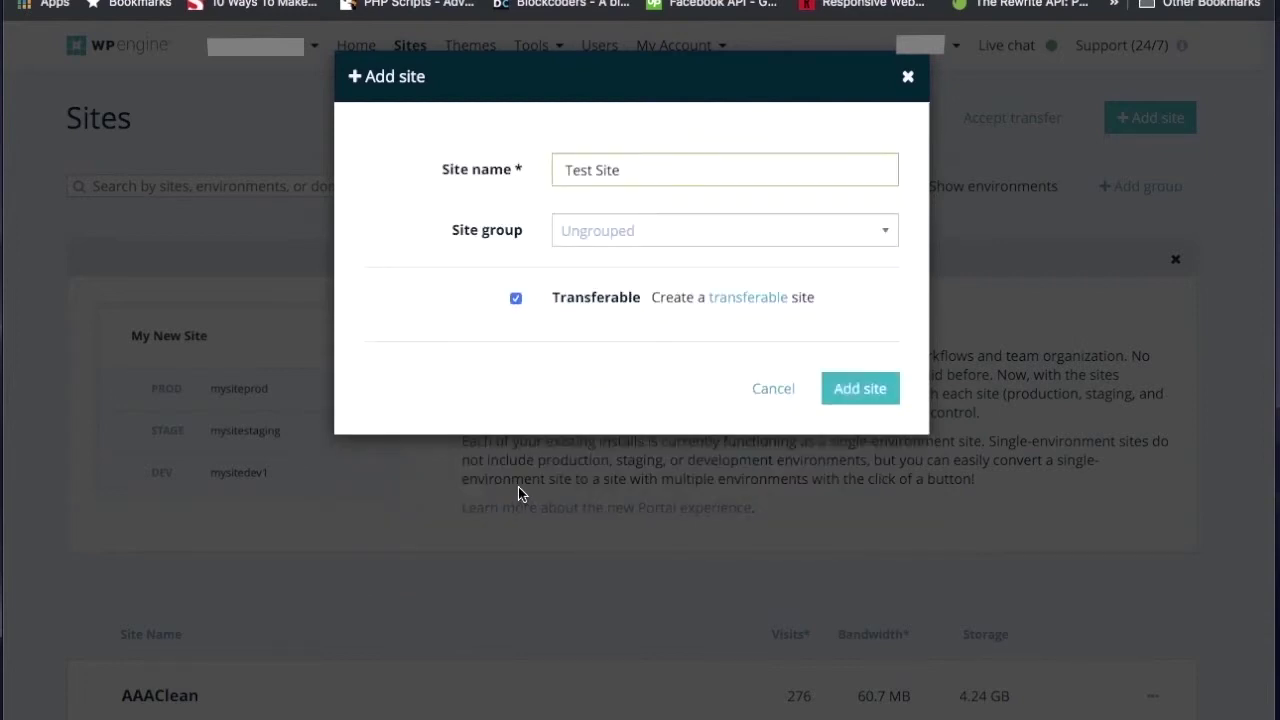
{"action": "left_click", "coordinate": [868, 394]}
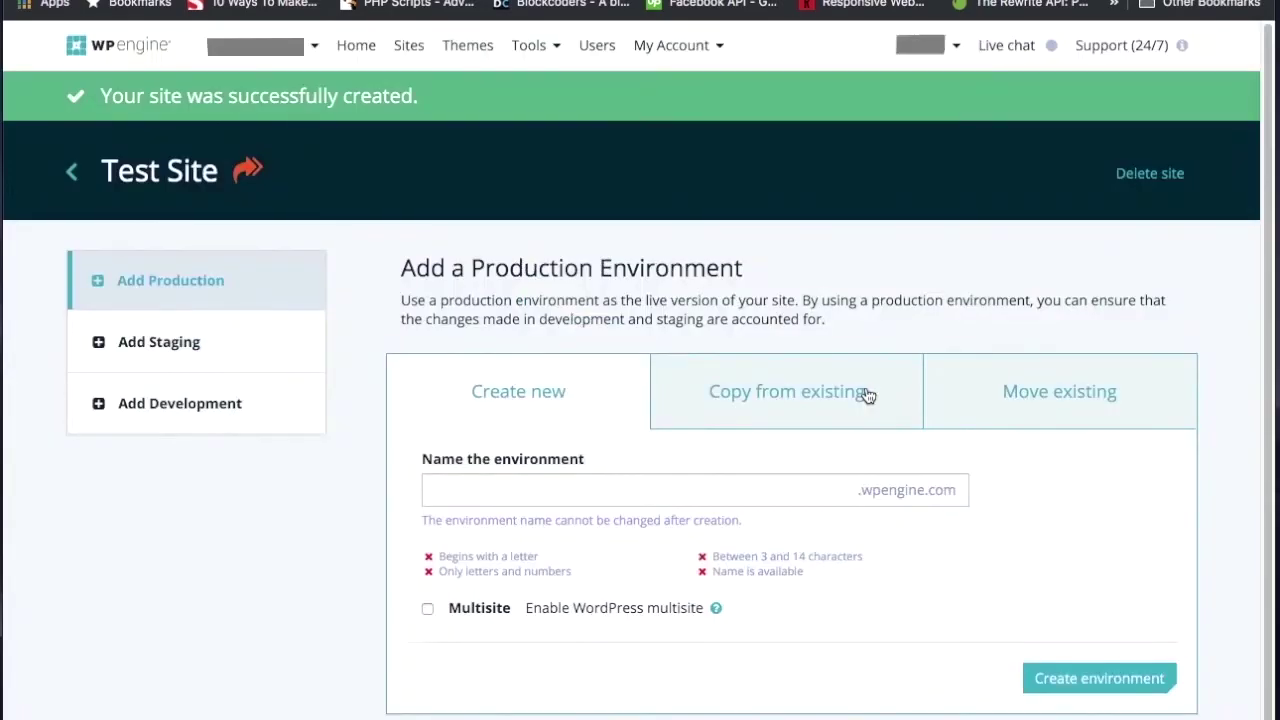
Step: Try to create a new production environment for Test Site named testsite
{"action": "left_click", "coordinate": [751, 492]}
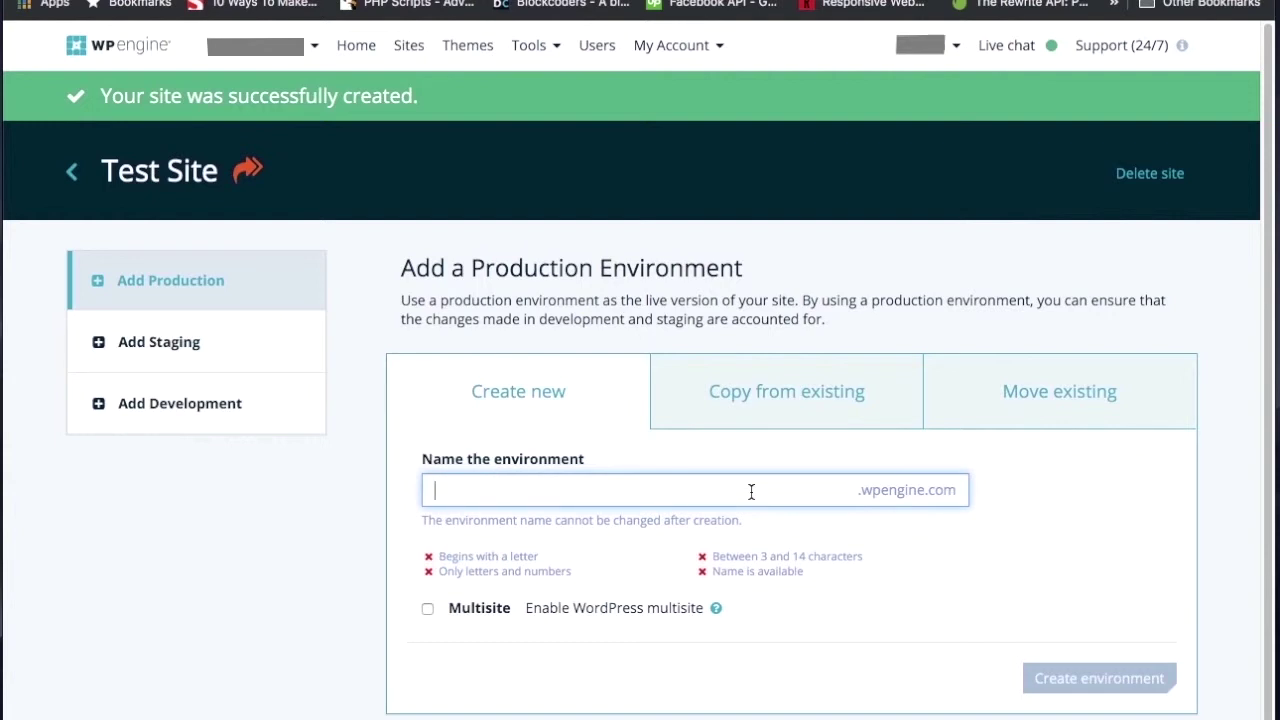
{"action": "type", "text": "testsite"}
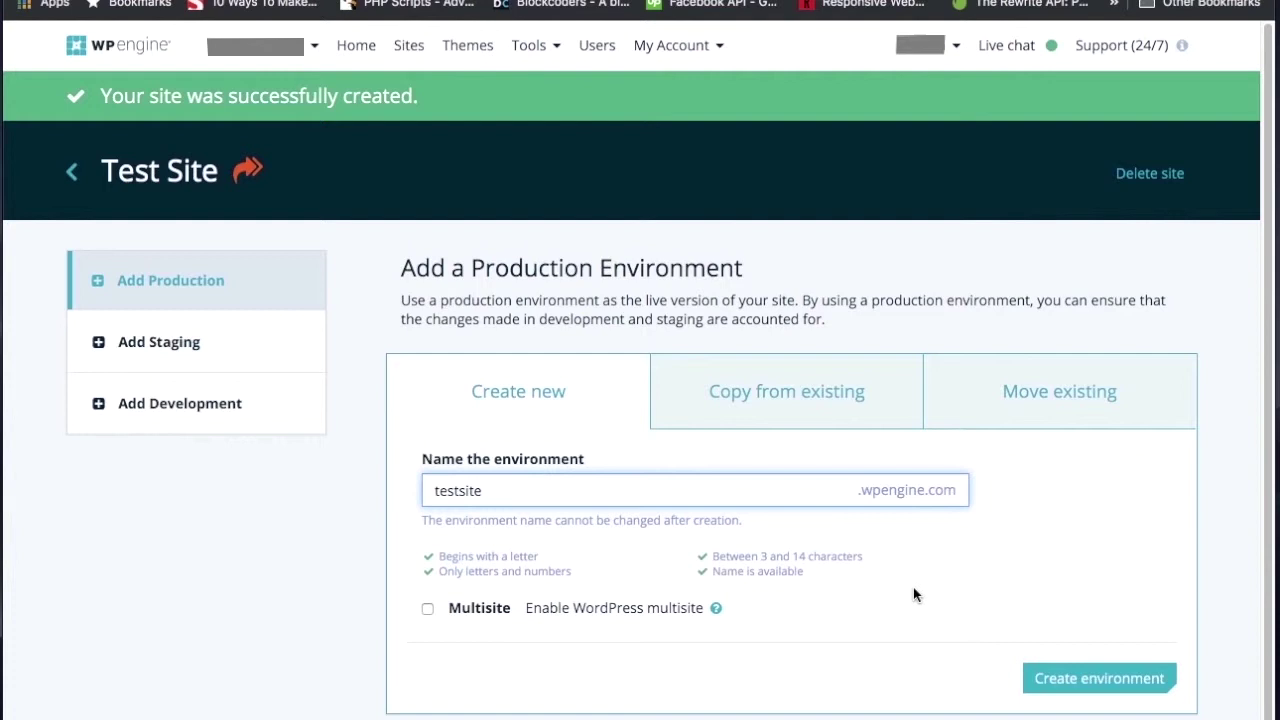
{"action": "left_click", "coordinate": [1078, 686]}
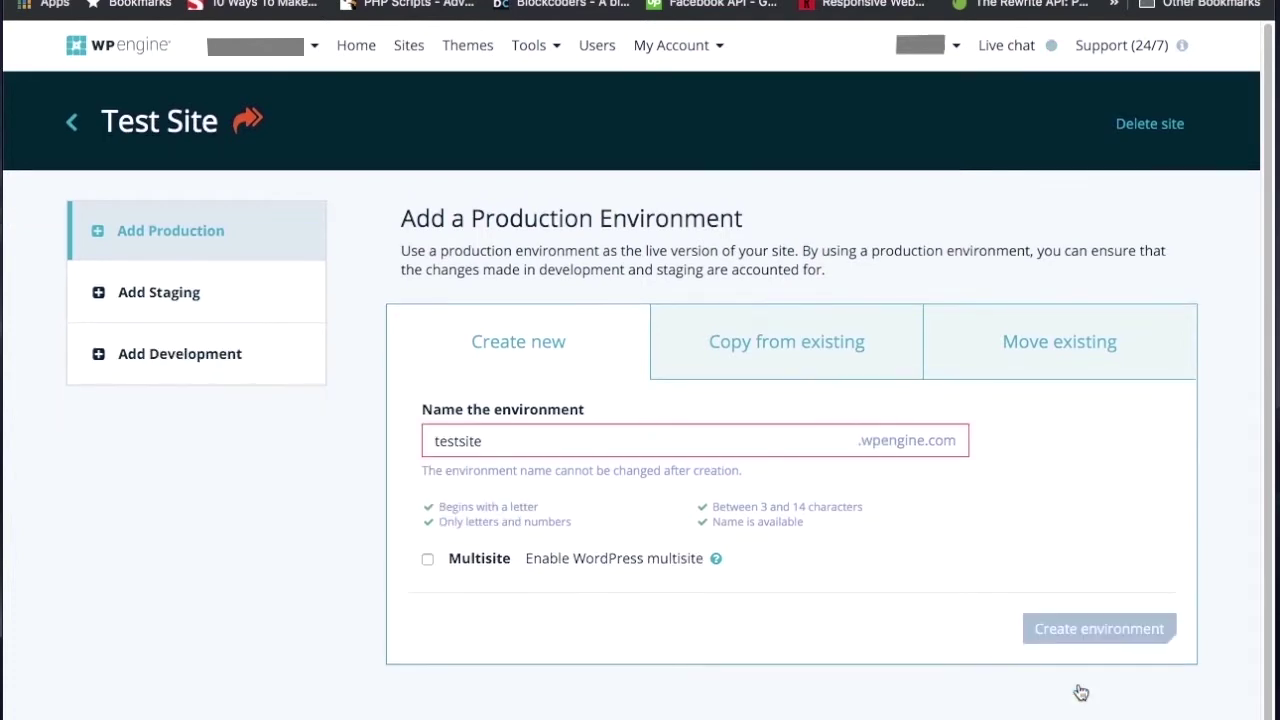
Step: Change the production environment's name to testsitevideo and create the environment
{"action": "left_click_drag", "start_coordinate": [575, 443], "coordinate": [360, 437]}
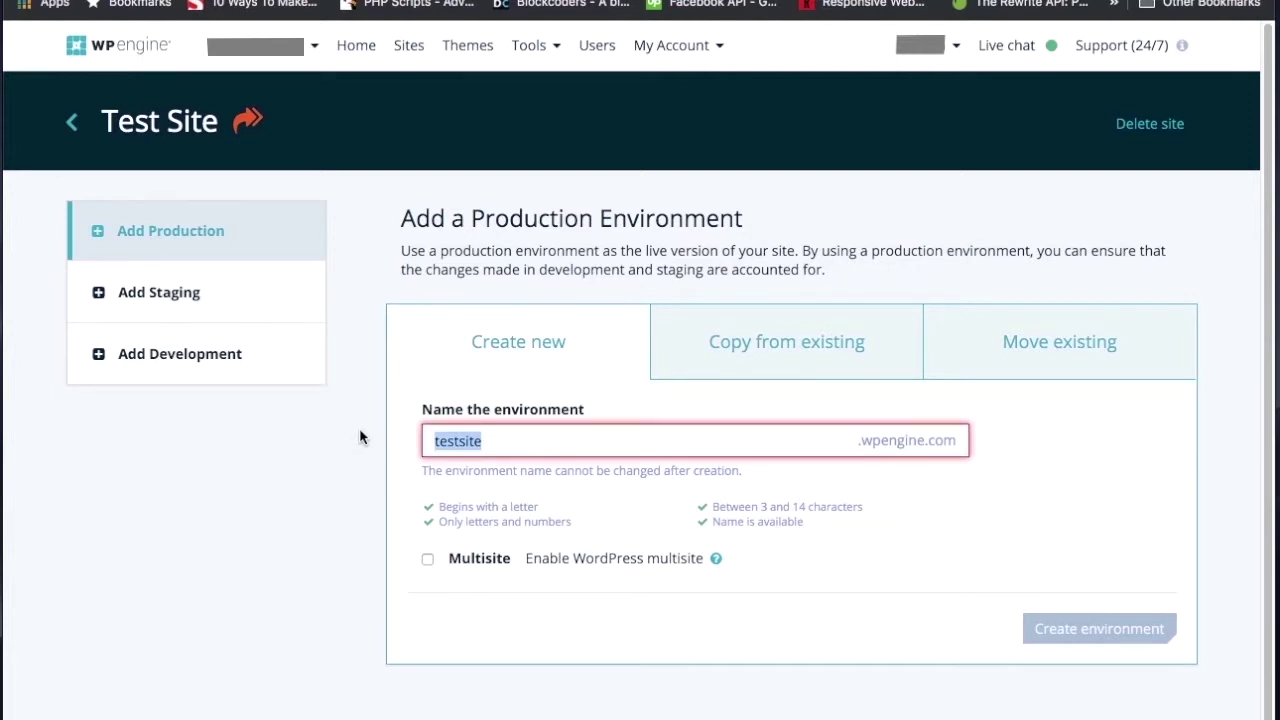
{"action": "left_click", "coordinate": [504, 438]}
{"action": "type", "text": "exampl"}
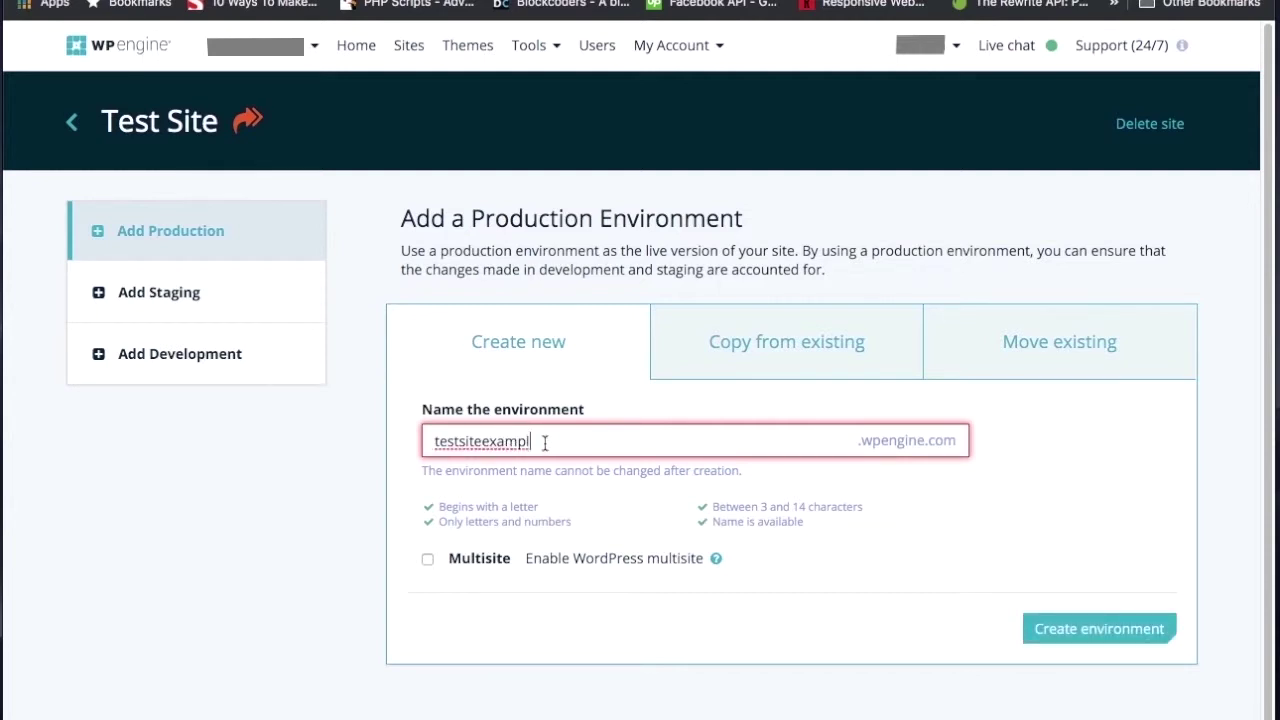
{"action": "key", "text": "BackSpace"}
{"action": "key", "text": "BackSpace"}
{"action": "key", "text": "BackSpace"}
{"action": "key", "text": "BackSpace"}
{"action": "key", "text": "BackSpace"}
{"action": "key", "text": "BackSpace"}
{"action": "type", "text": "video"}
{"action": "left_click", "coordinate": [1076, 640]}
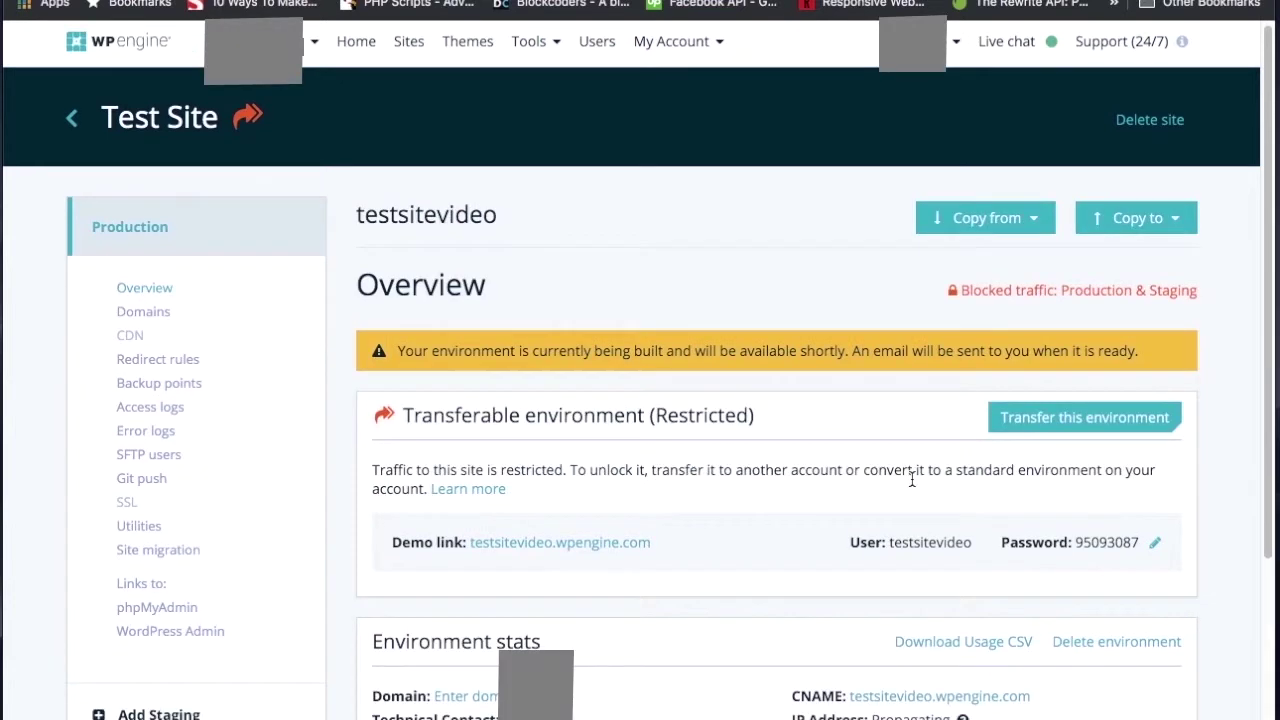
{"action": "scroll", "coordinate": [911, 483], "scroll_direction": "down", "scroll_amount": 1}
{"action": "scroll", "coordinate": [911, 485], "scroll_direction": "up", "scroll_amount": 1}
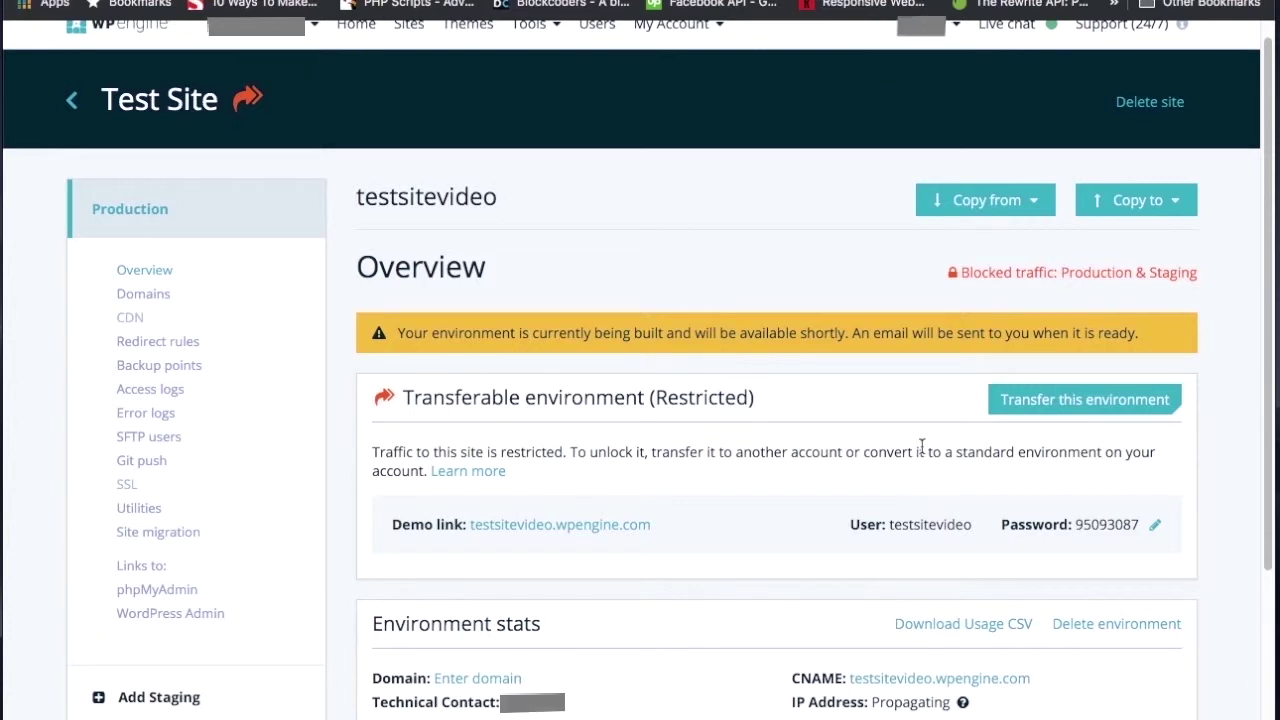
{"action": "left_click_drag", "start_coordinate": [854, 332], "coordinate": [1150, 330]}
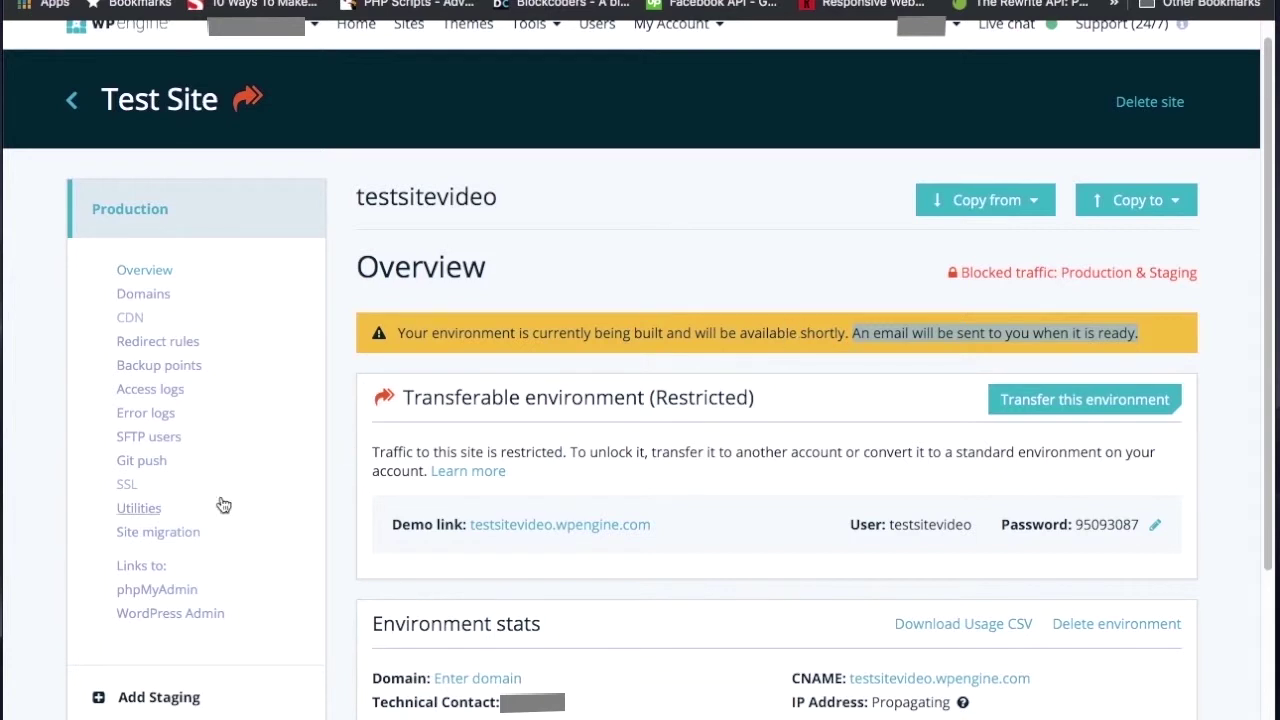
{"action": "scroll", "coordinate": [305, 589], "scroll_direction": "up", "scroll_amount": 1}
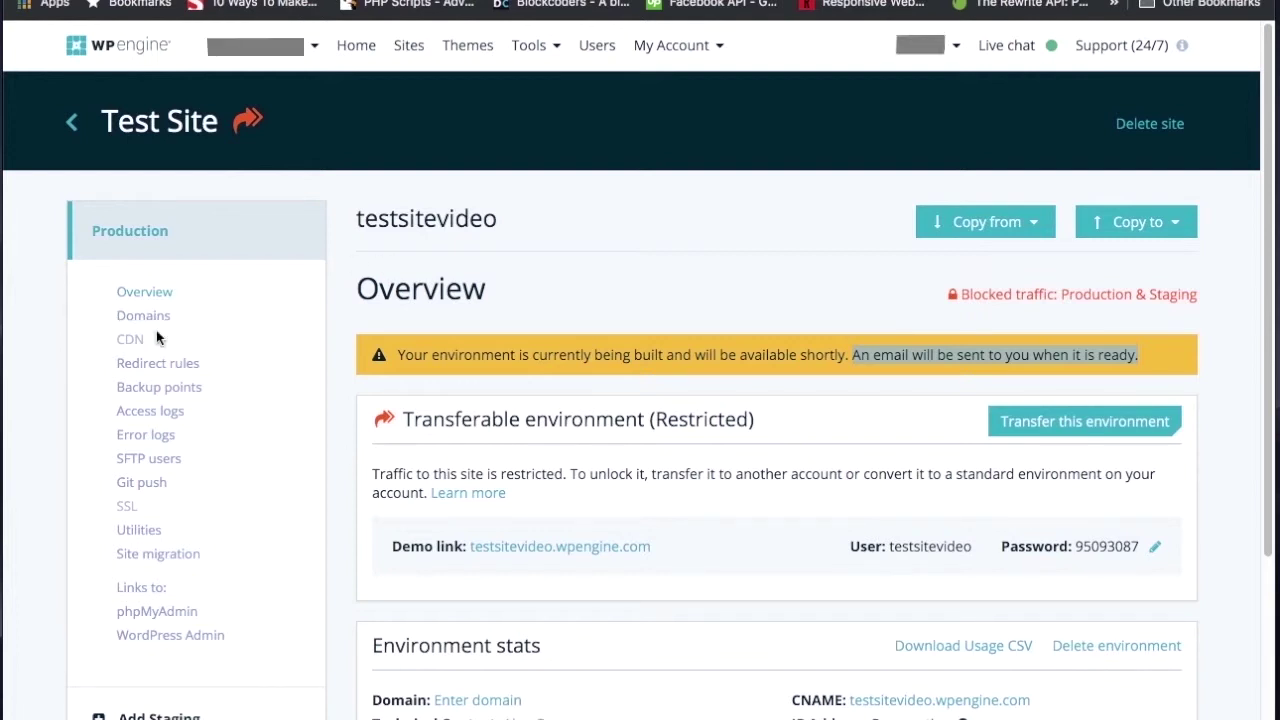
{"action": "left_click", "coordinate": [424, 216]}
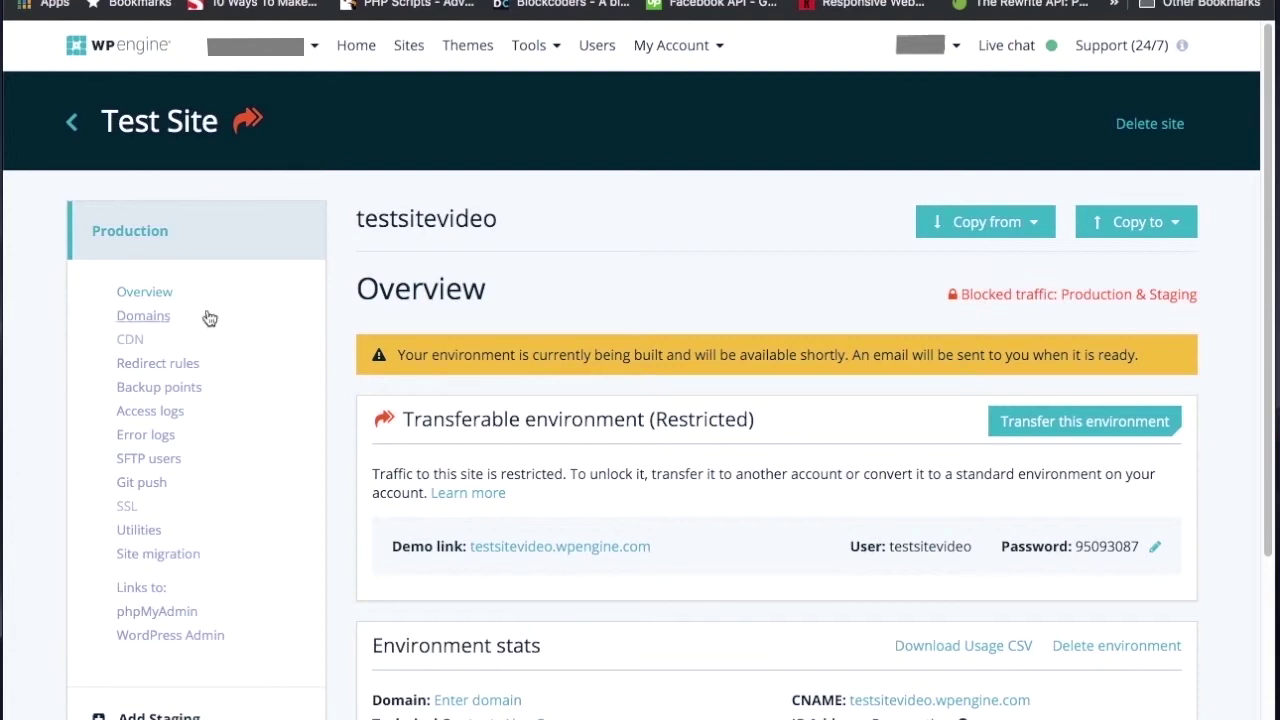
{"action": "left_click", "coordinate": [143, 314]}
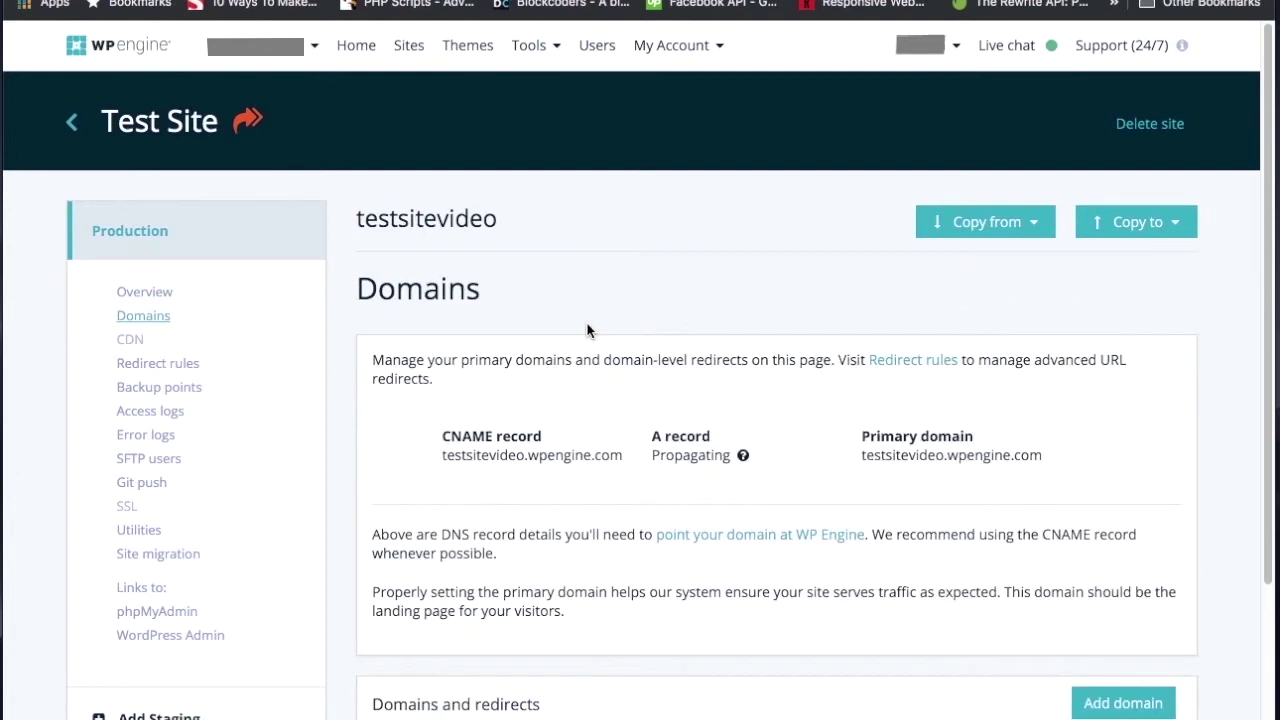
{"action": "scroll", "coordinate": [513, 412], "scroll_direction": "down", "scroll_amount": 2}
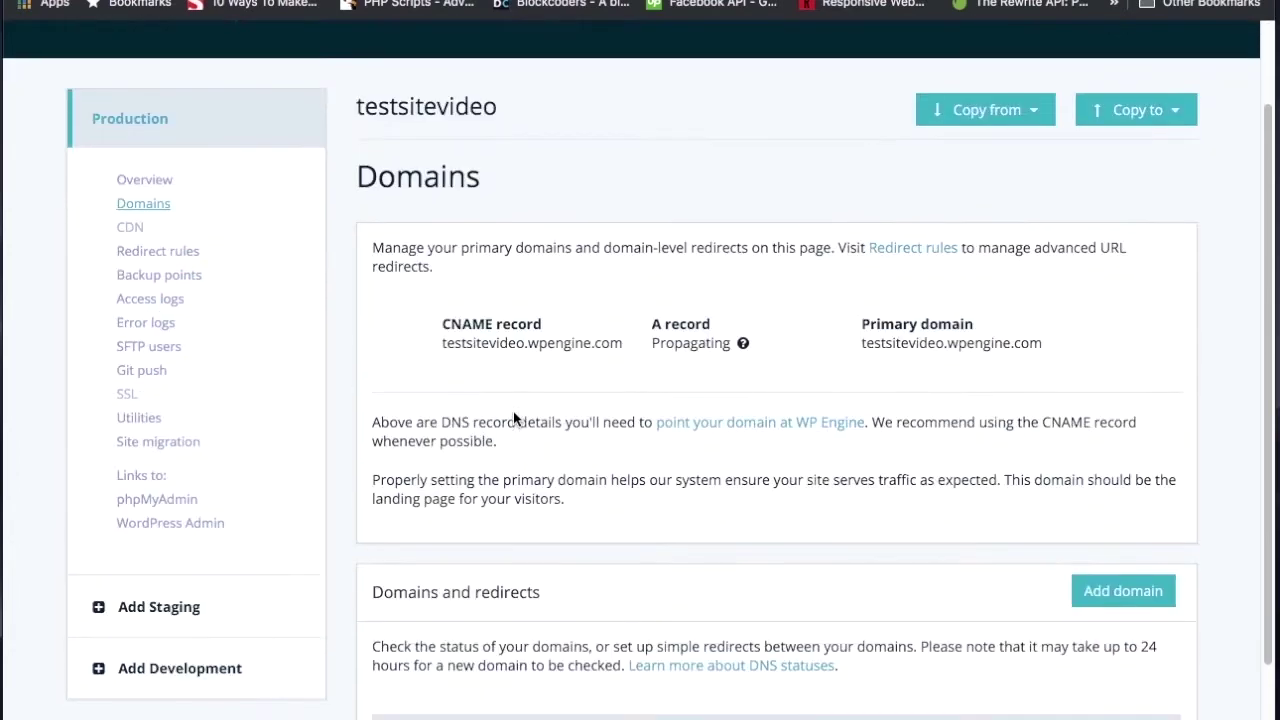
{"action": "scroll", "coordinate": [465, 373], "scroll_direction": "down", "scroll_amount": 2}
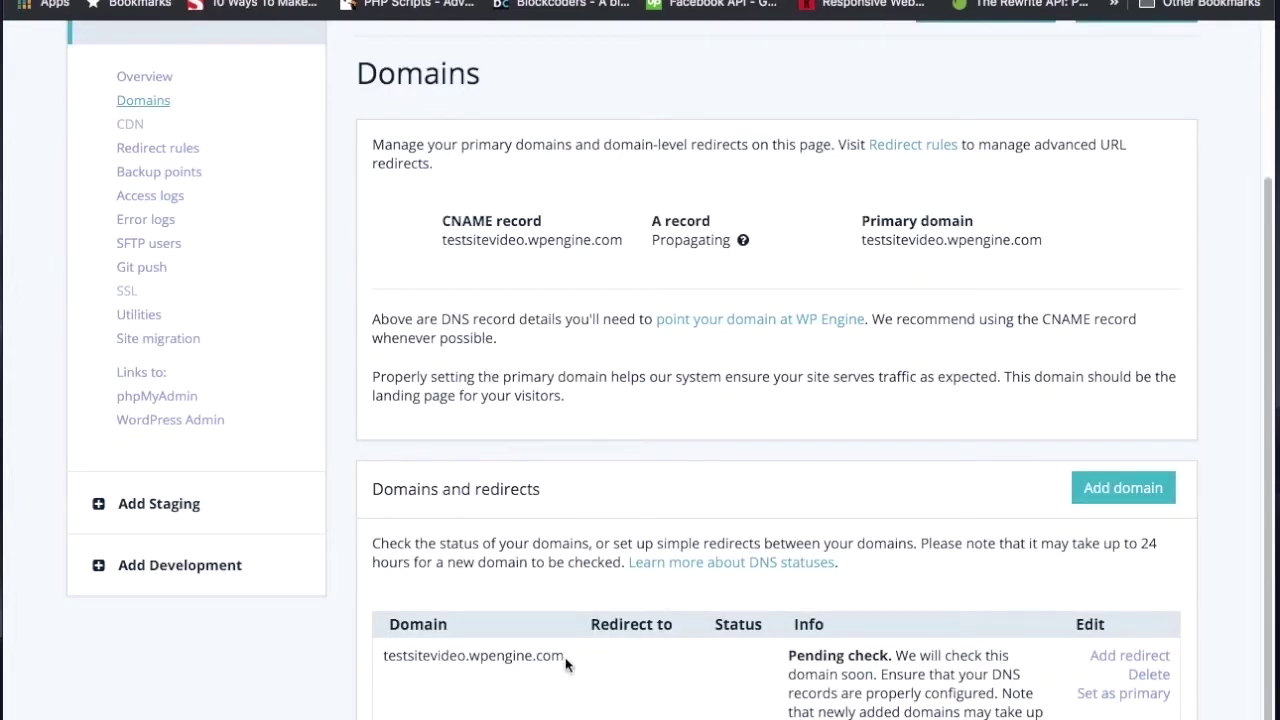
{"action": "left_click_drag", "start_coordinate": [565, 657], "coordinate": [372, 655]}
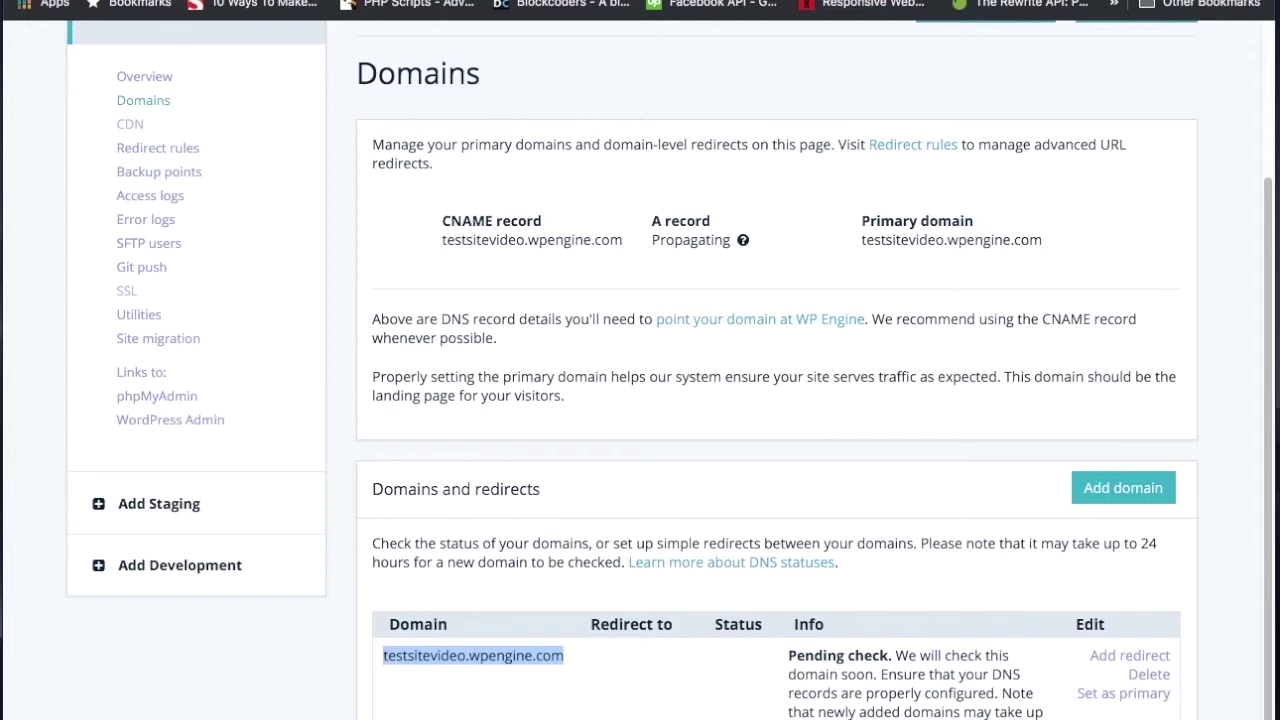
{"action": "left_click", "coordinate": [1152, 489]}
{"action": "type", "text": "www."}
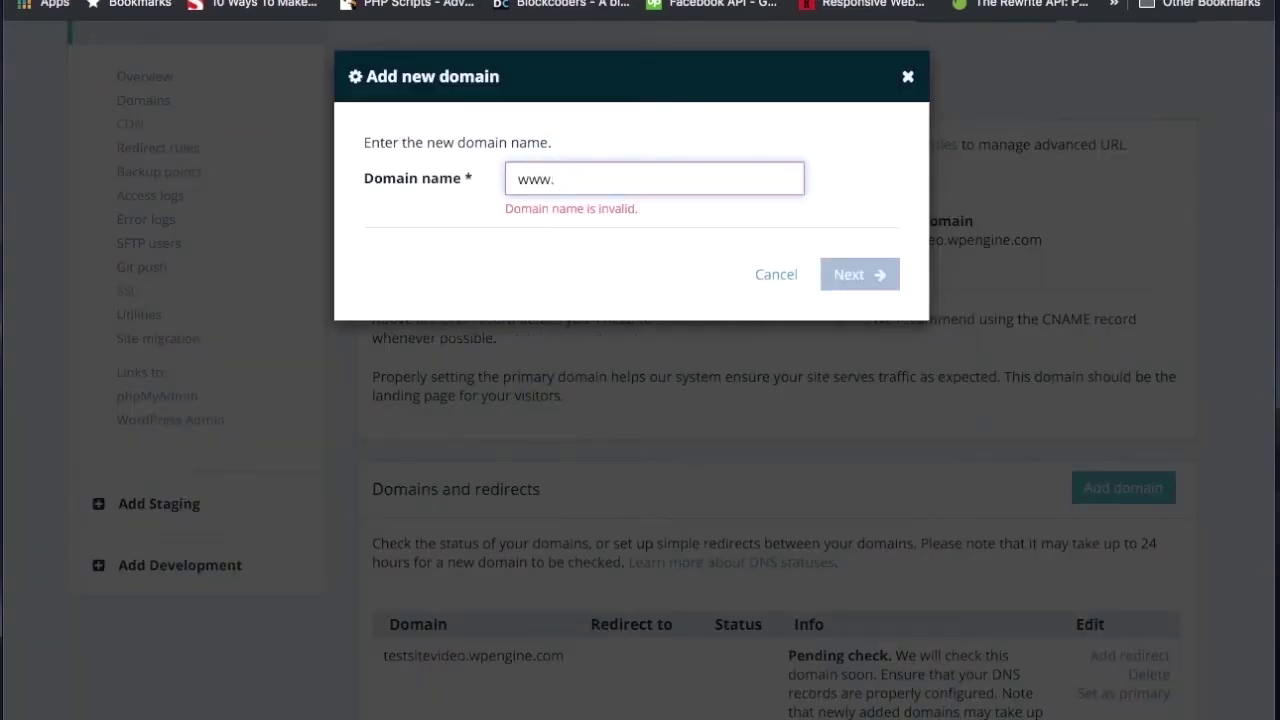
{"action": "type", "text": "testvideo.com"}
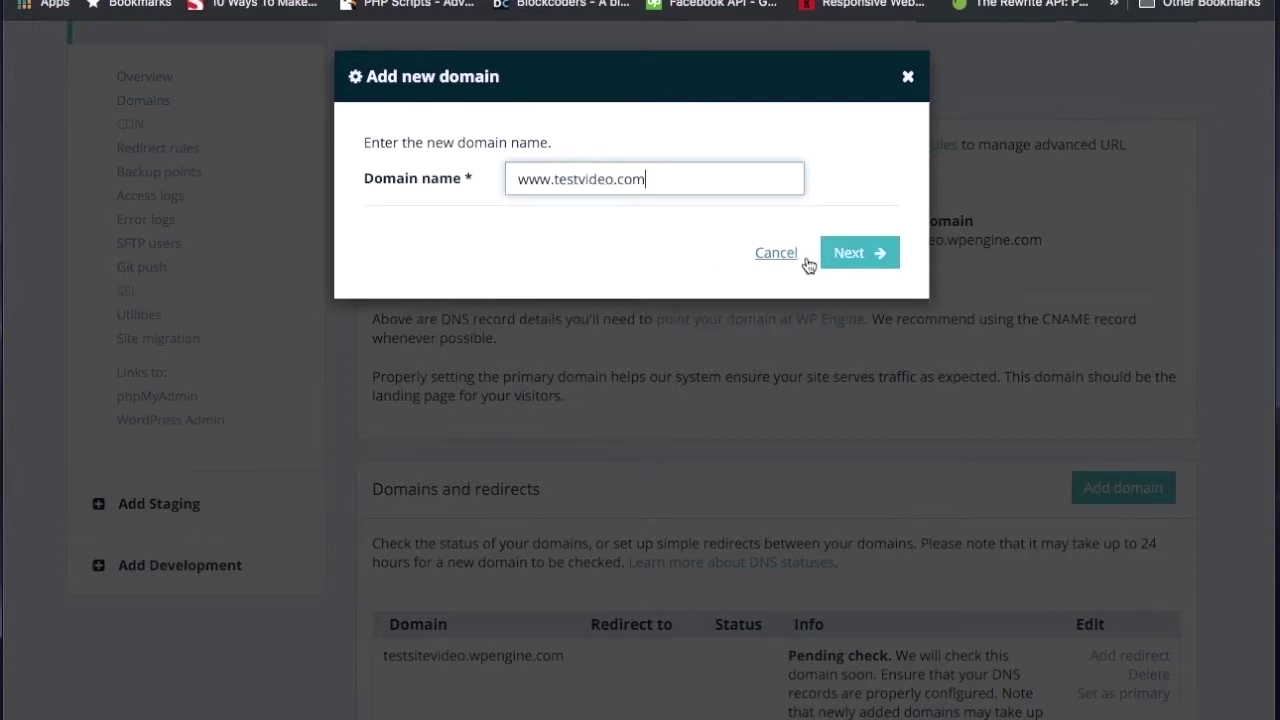
{"action": "left_click", "coordinate": [584, 180]}
{"action": "type", "text": "site"}
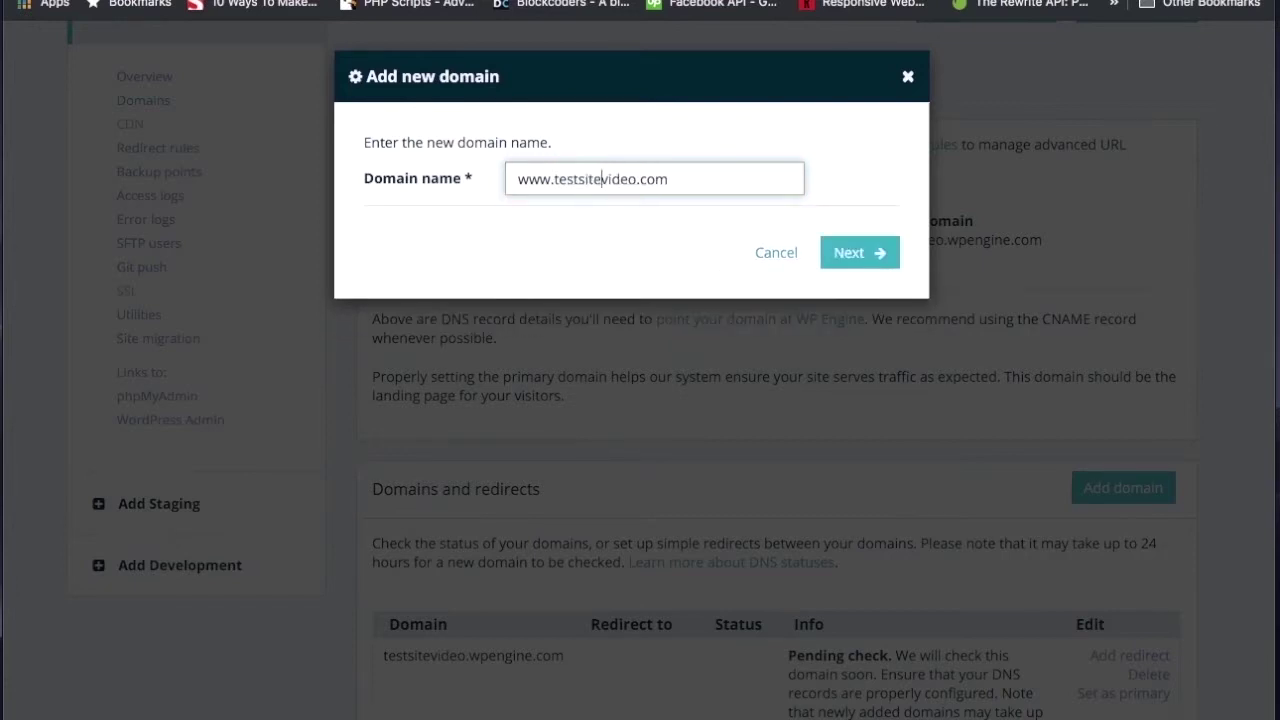
{"action": "left_click", "coordinate": [862, 251]}
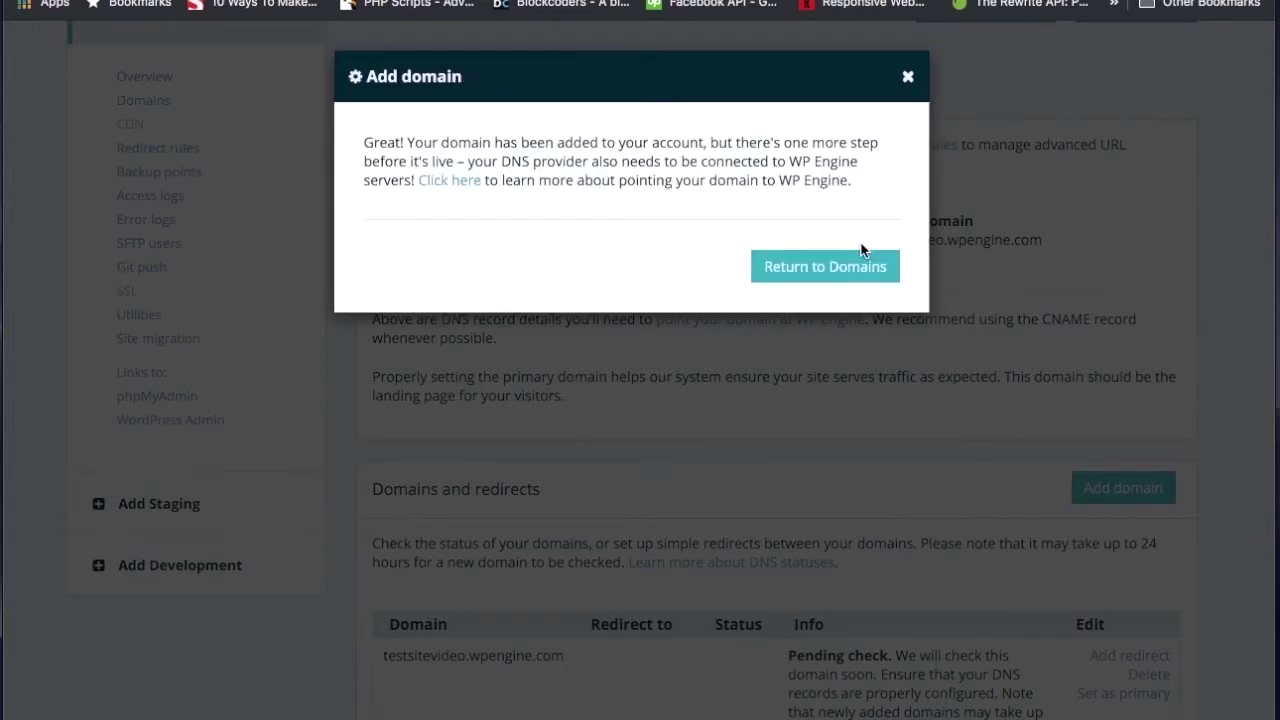
{"action": "left_click", "coordinate": [908, 80]}
Step: Examine the environment's DNS record details, primary domain and list of domains and redirects
{"action": "scroll", "coordinate": [1007, 381], "scroll_direction": "down", "scroll_amount": 3}
{"action": "scroll", "coordinate": [1009, 415], "scroll_direction": "up", "scroll_amount": 2}
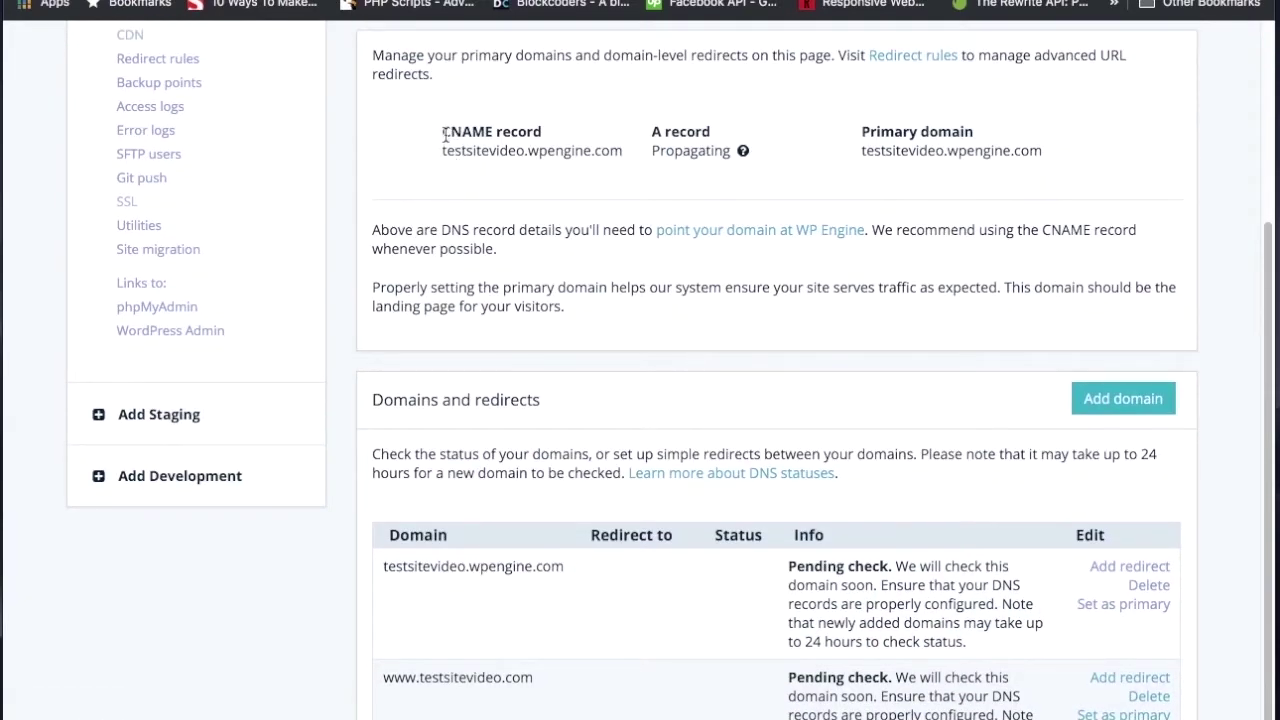
{"action": "left_click_drag", "start_coordinate": [445, 135], "coordinate": [885, 150]}
{"action": "left_click", "coordinate": [895, 177]}
{"action": "scroll", "coordinate": [988, 281], "scroll_direction": "down", "scroll_amount": 2}
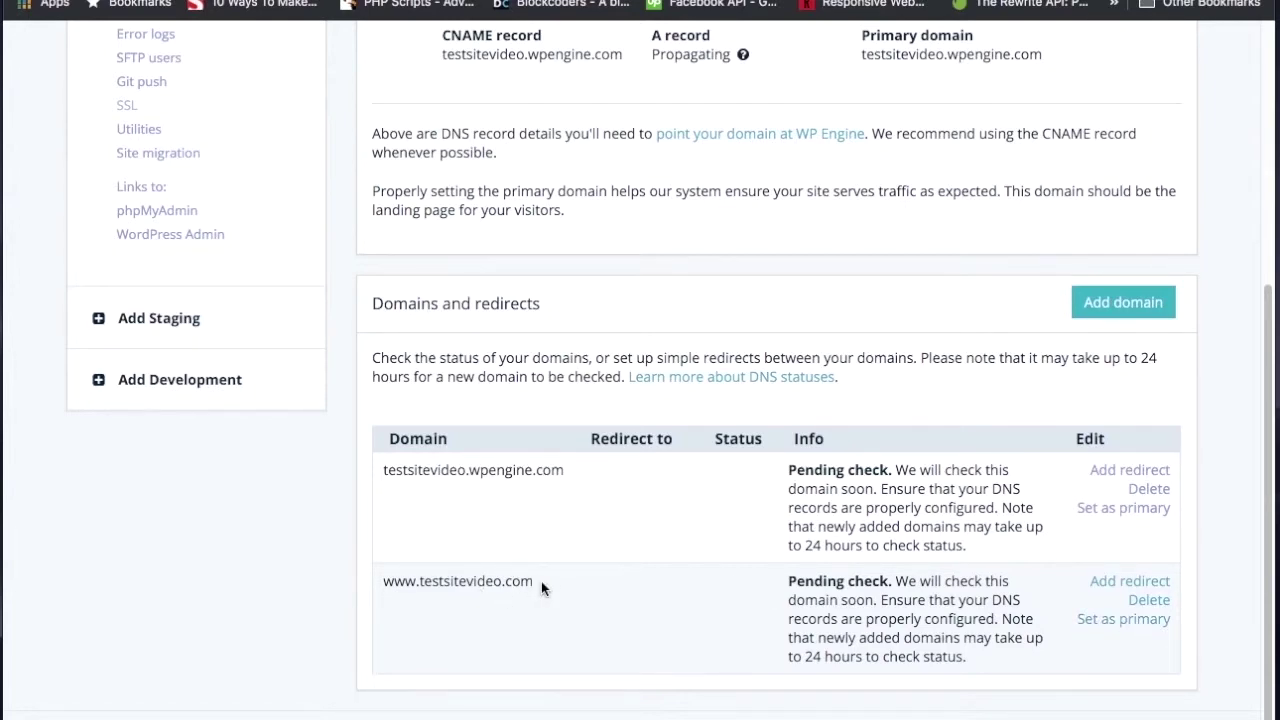
{"action": "scroll", "coordinate": [541, 581], "scroll_direction": "up", "scroll_amount": 8}
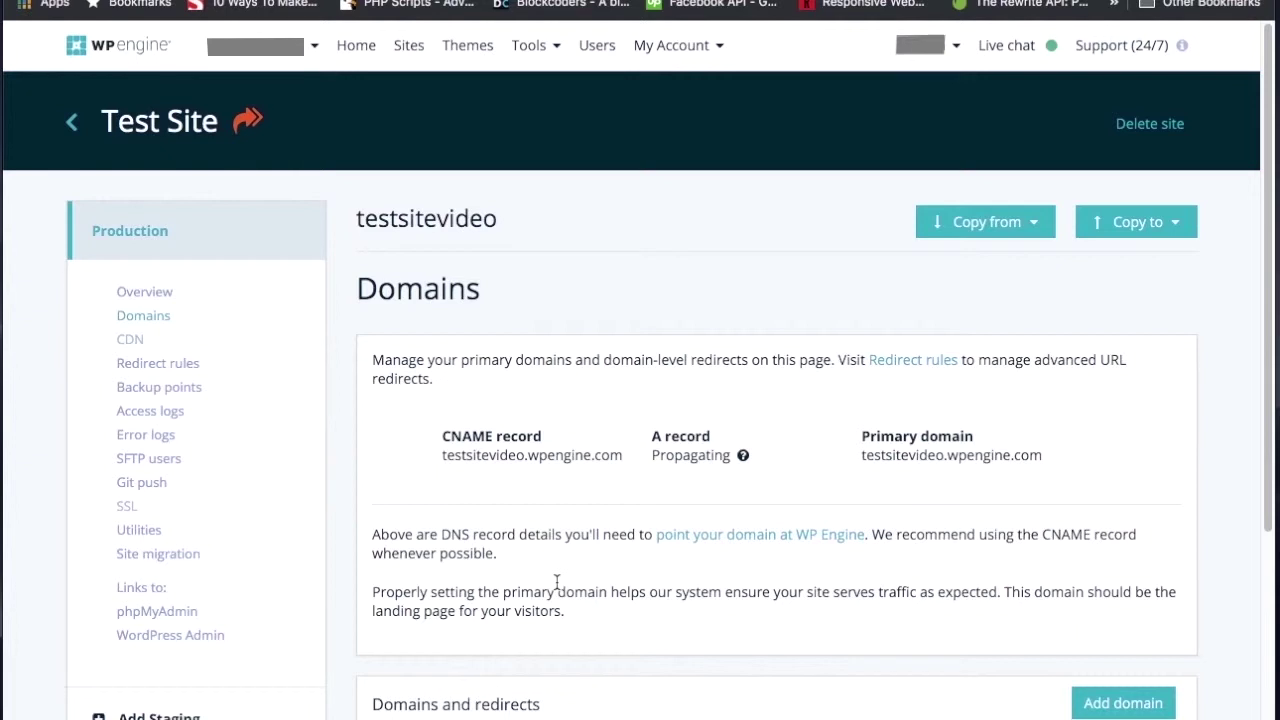
Step: Create a redirect rule named Old - New for all domains from /oldpage to /newpage and check its source and destination
{"action": "mouse_move", "coordinate": [127, 512]}
{"action": "left_click", "coordinate": [157, 364]}
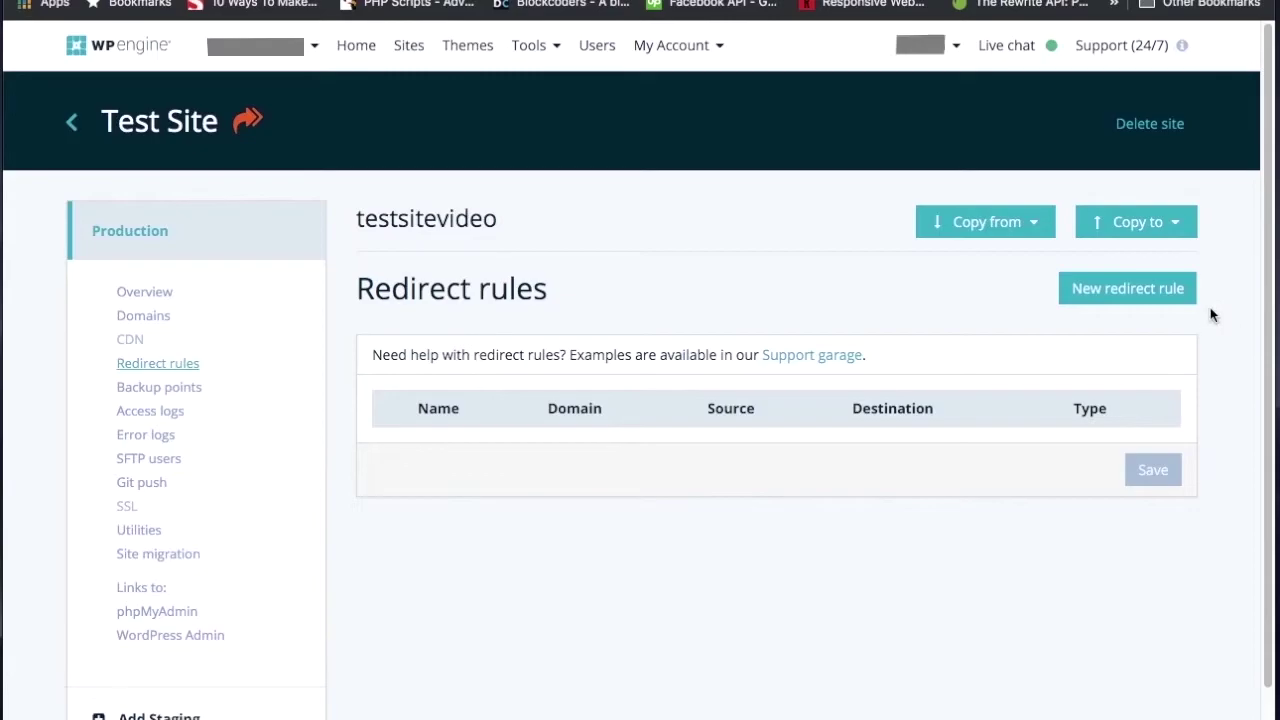
{"action": "left_click", "coordinate": [1095, 298]}
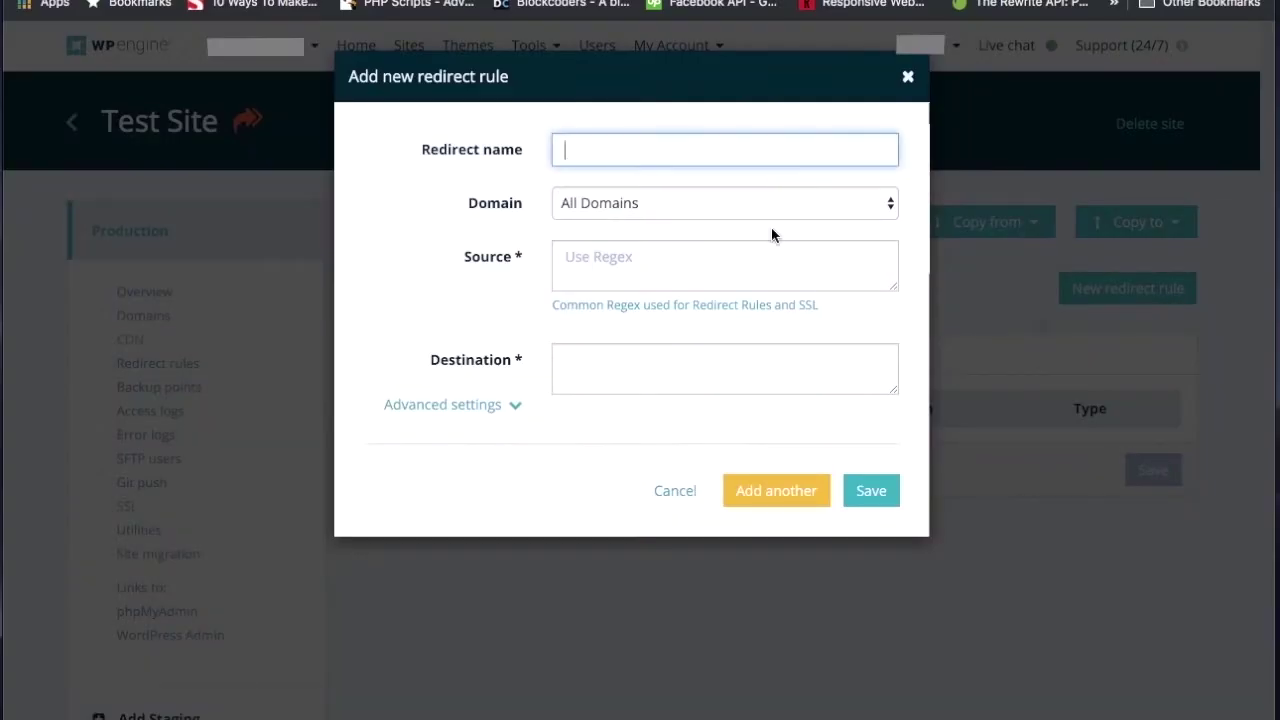
{"action": "left_click", "coordinate": [681, 262]}
{"action": "type", "text": "/"}
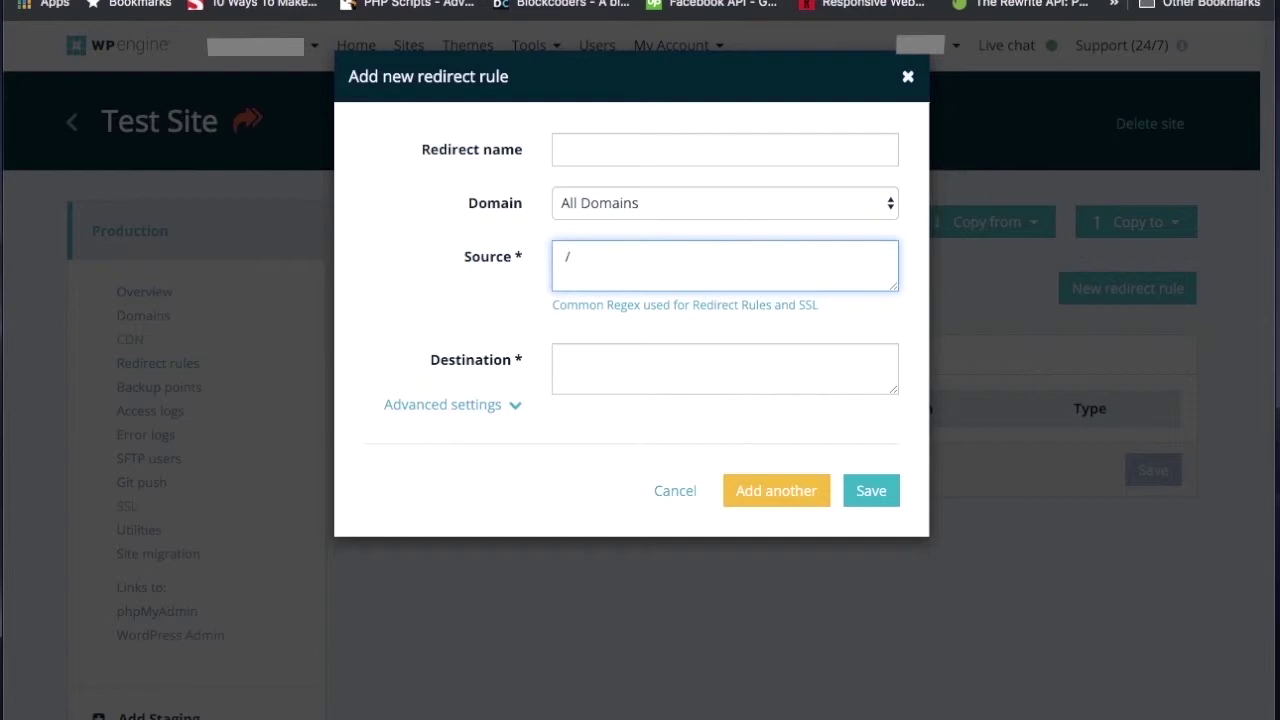
{"action": "type", "text": "oldpage"}
{"action": "left_click", "coordinate": [631, 359]}
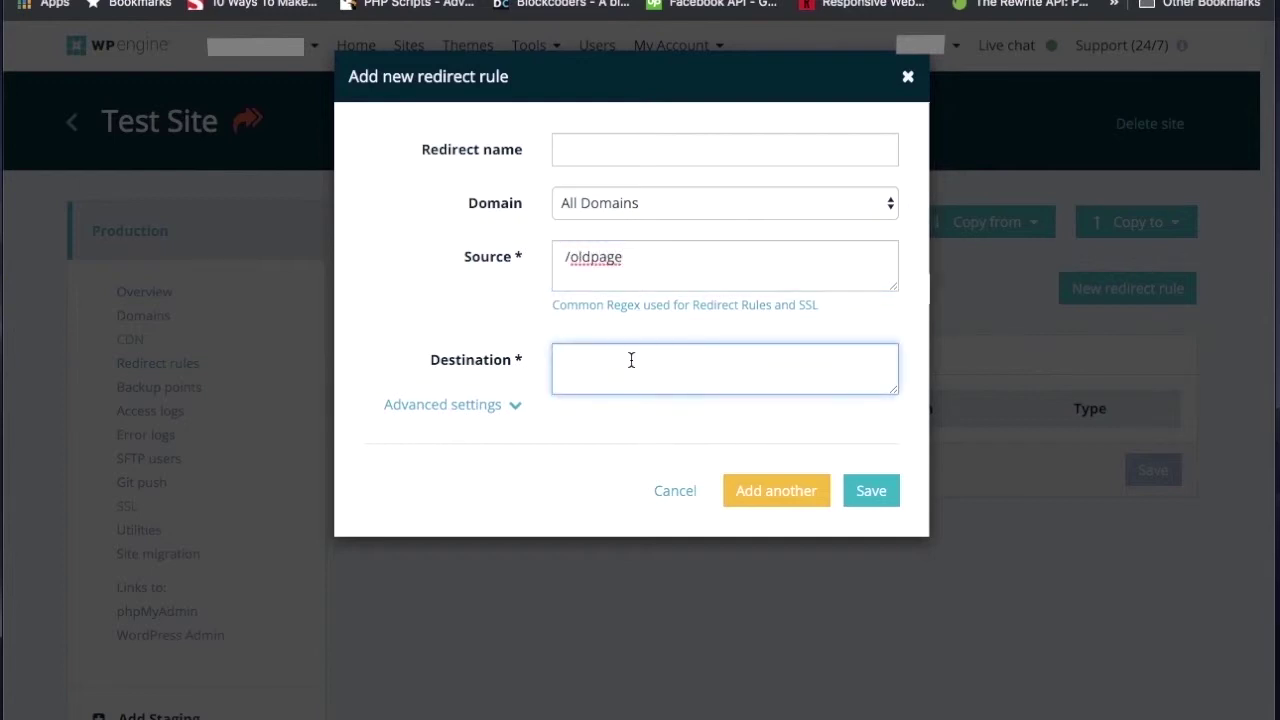
{"action": "type", "text": "/newpage"}
{"action": "left_click", "coordinate": [631, 140]}
{"action": "type", "text": "Old - New"}
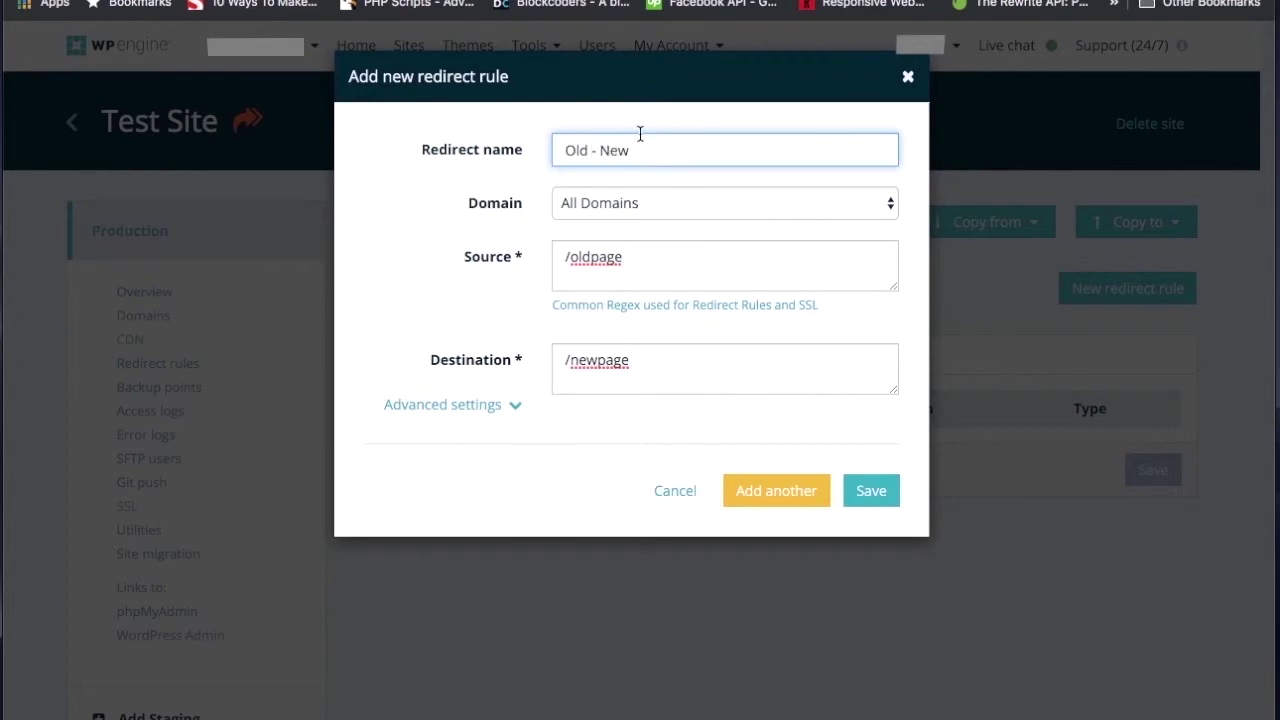
{"action": "left_click", "coordinate": [873, 494]}
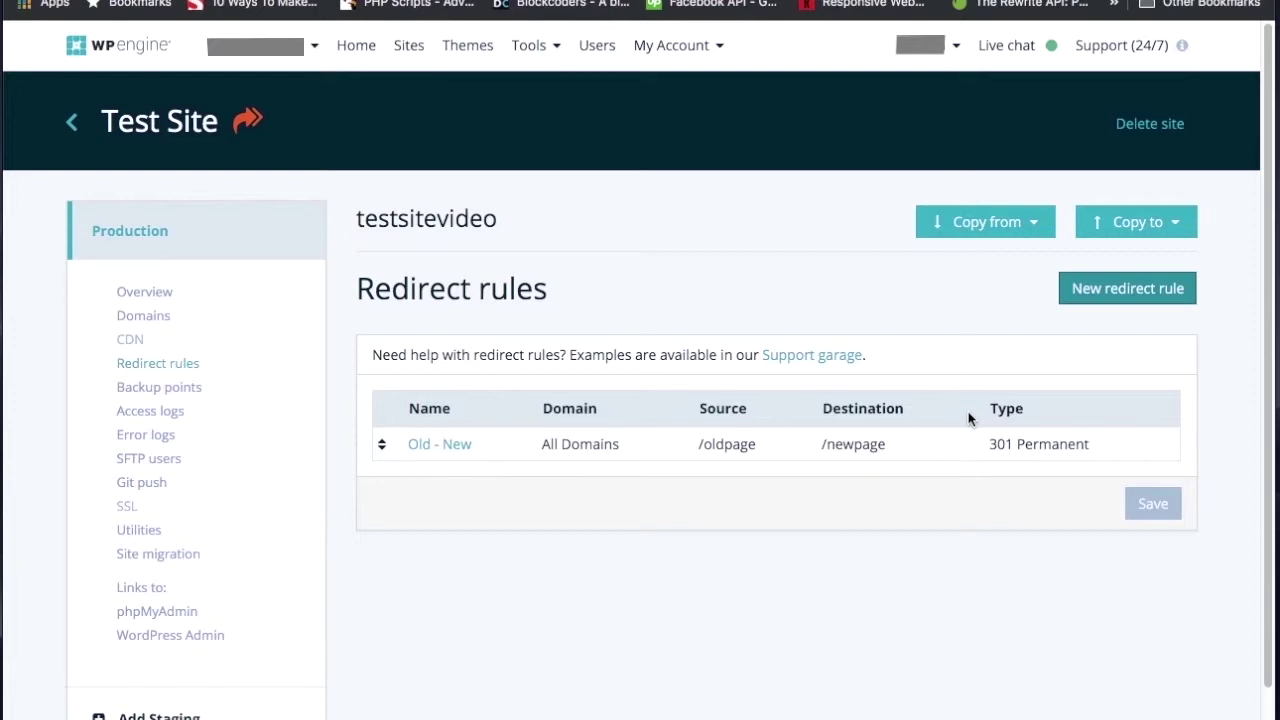
{"action": "left_click_drag", "start_coordinate": [692, 441], "coordinate": [878, 444]}
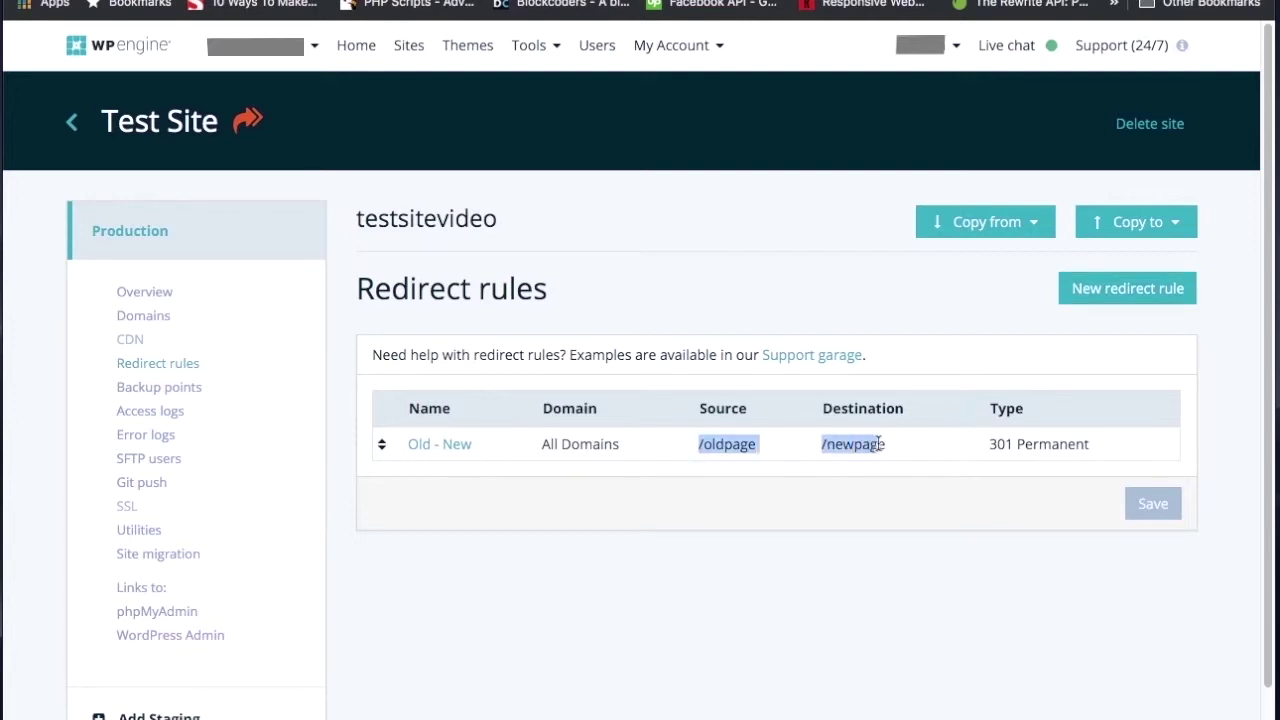
{"action": "left_click", "coordinate": [758, 441]}
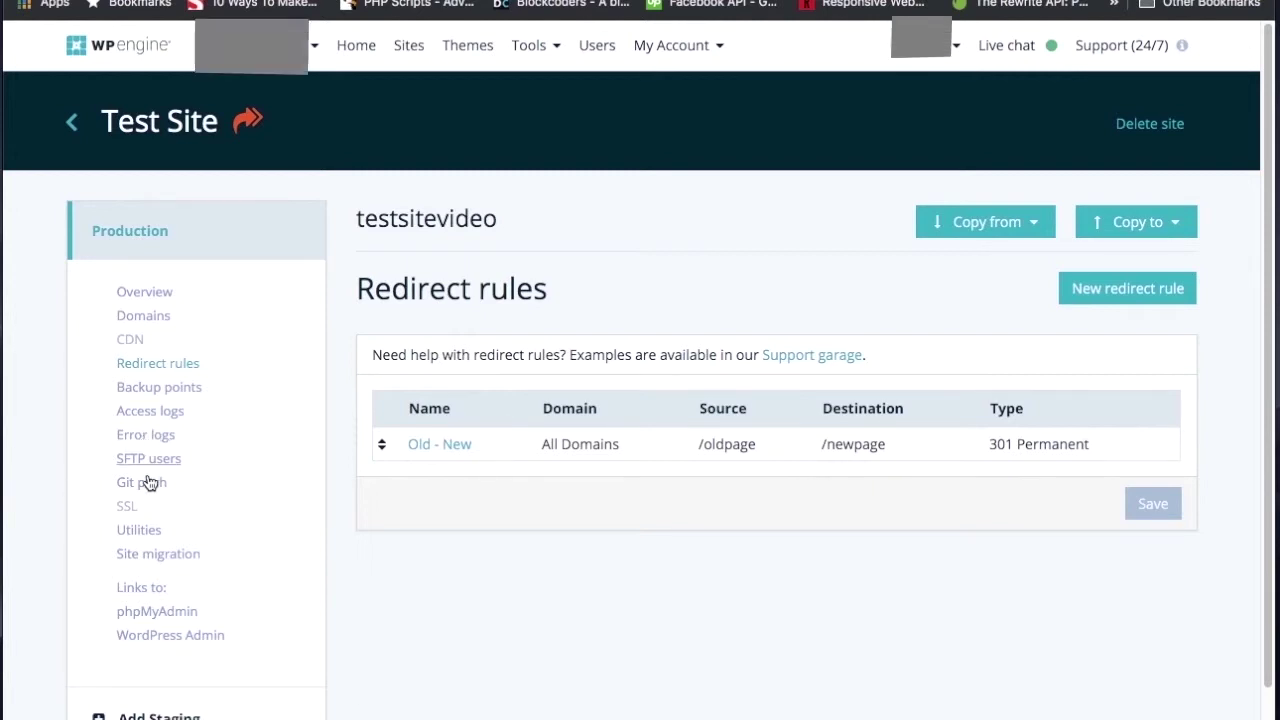
Step: Select the Initial install backup among the production backup points to view the restore and download options
{"action": "scroll", "coordinate": [139, 563], "scroll_direction": "down", "scroll_amount": 2}
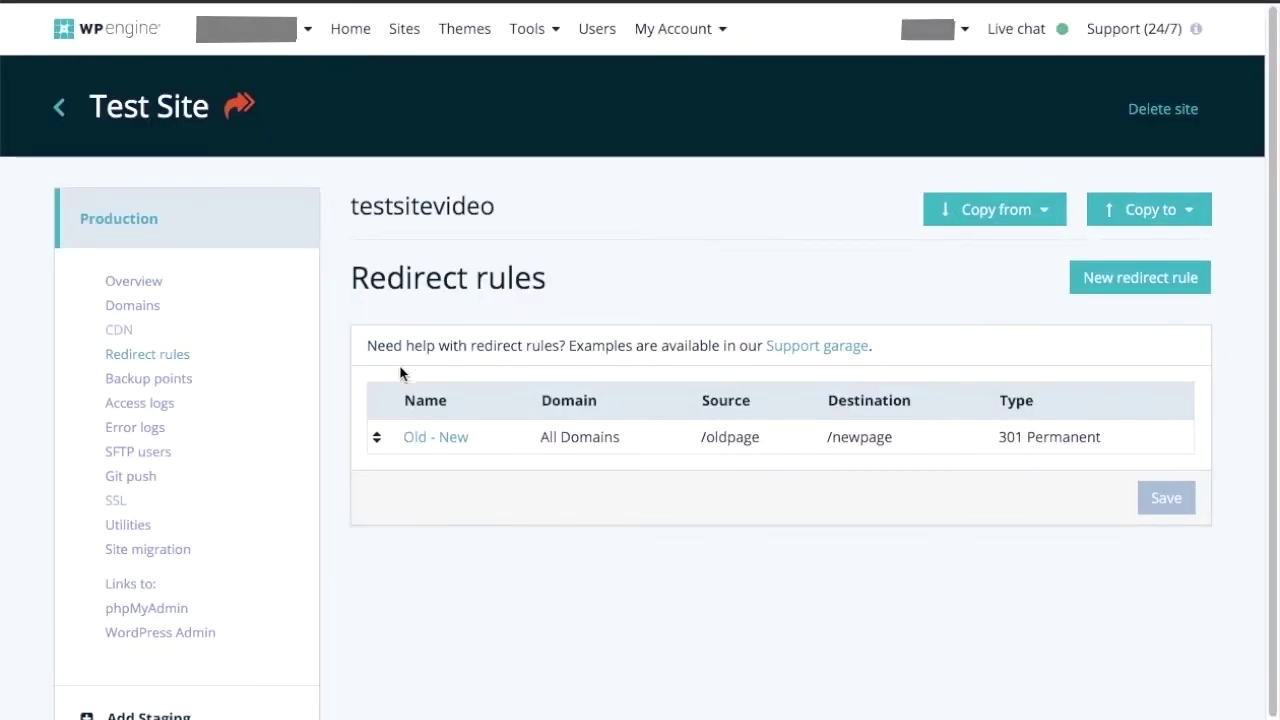
{"action": "left_click", "coordinate": [142, 386]}
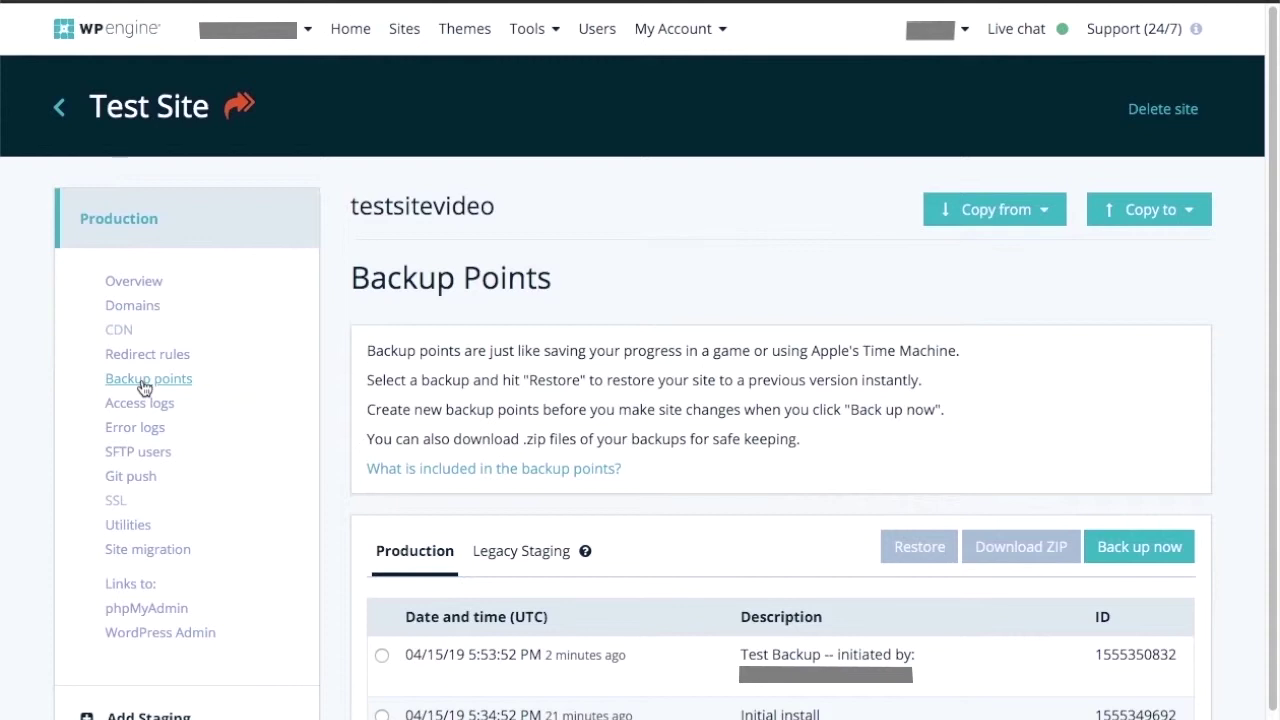
{"action": "left_click", "coordinate": [381, 714]}
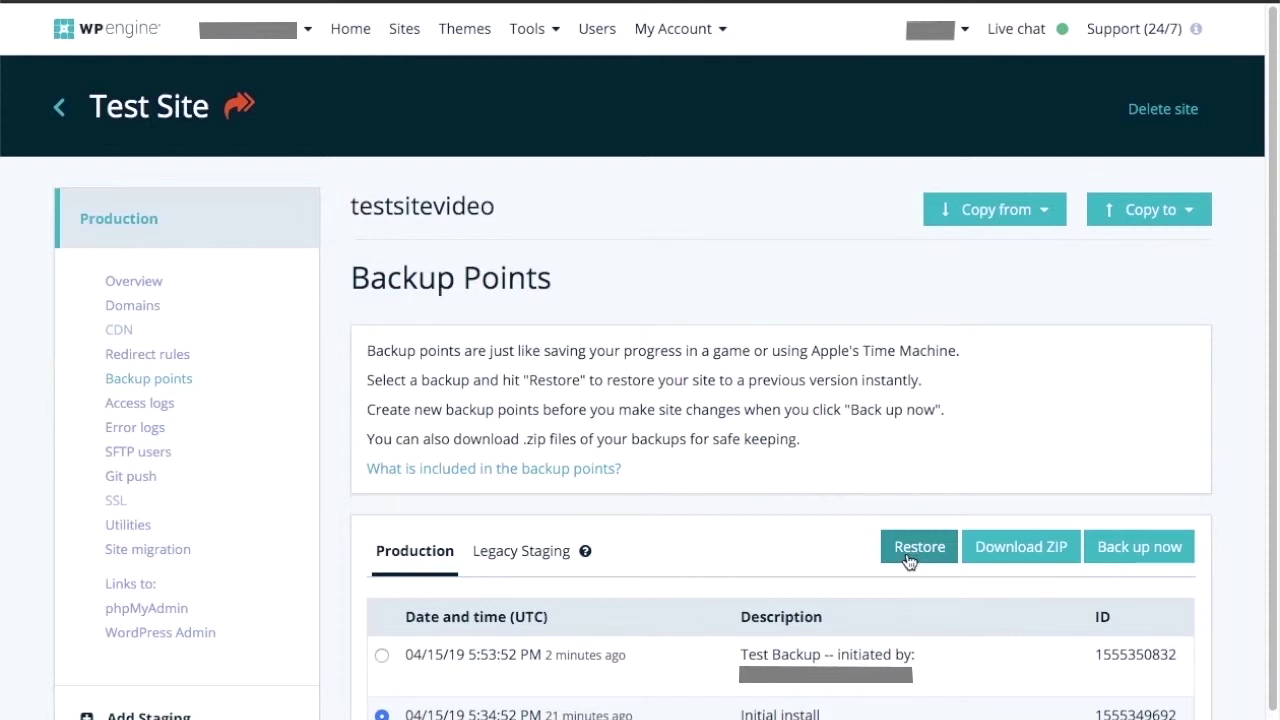
Step: Check the SFTP users page and the fields needed for a new SFTP user, and close the form without adding one
{"action": "left_click", "coordinate": [143, 455]}
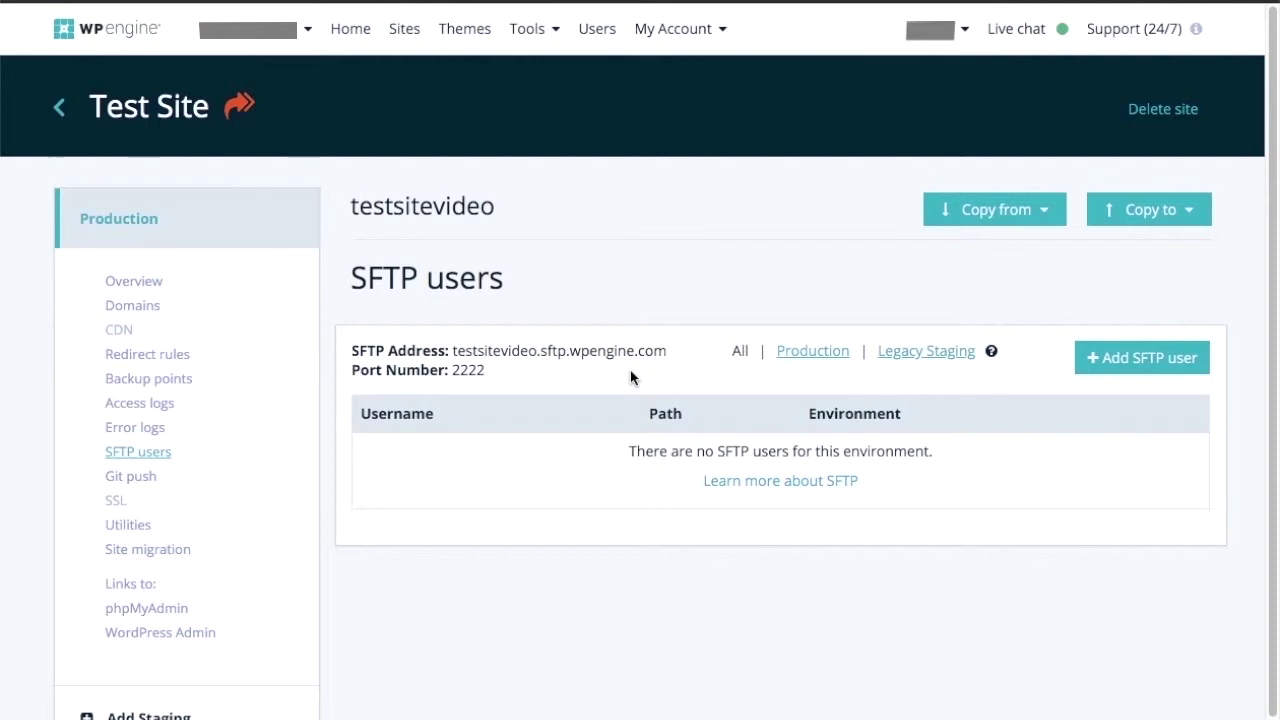
{"action": "left_click", "coordinate": [1138, 362]}
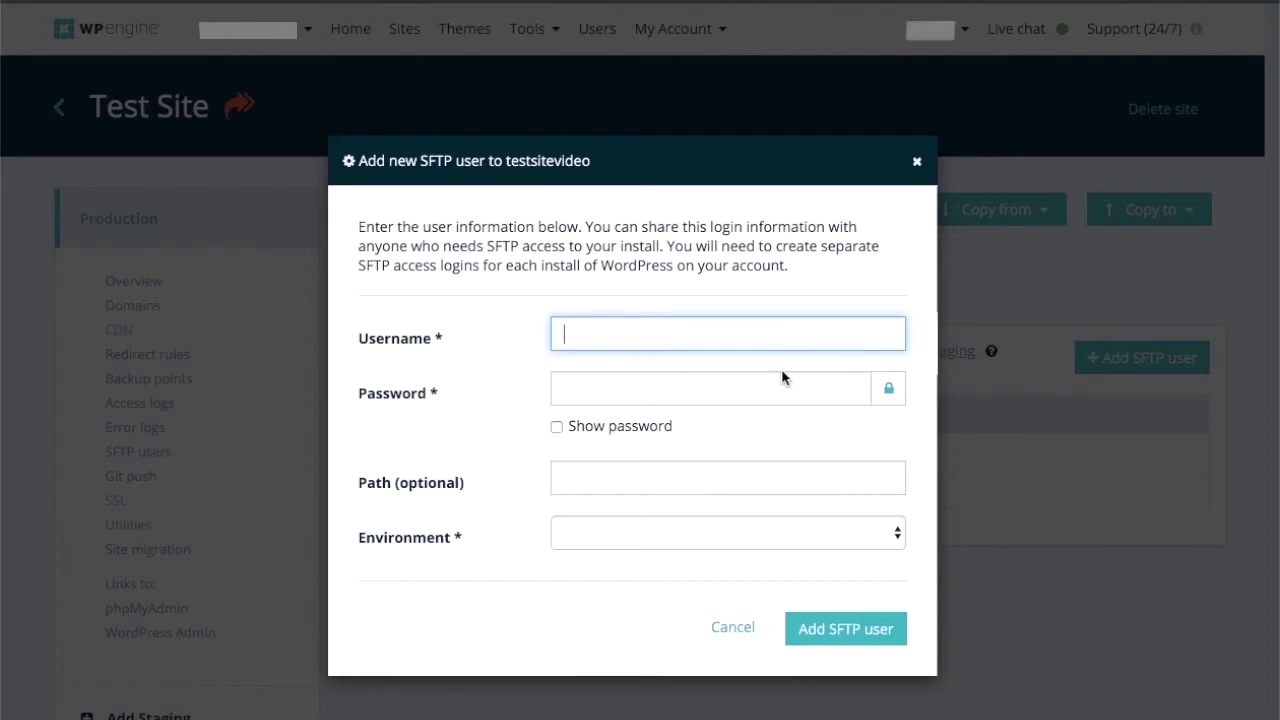
{"action": "left_click", "coordinate": [916, 162]}
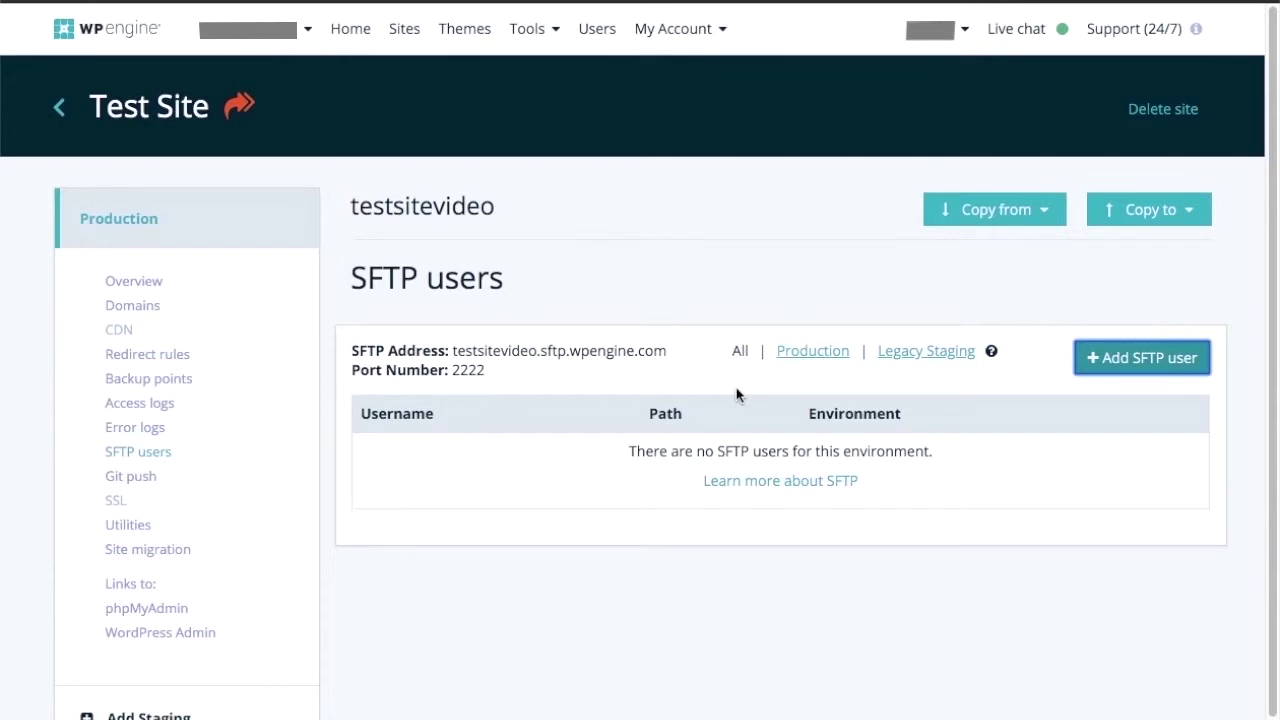
Step: Examine the environment's utilities, from password protection to cache options, and show the network types available for converting to multisite
{"action": "left_click", "coordinate": [128, 528]}
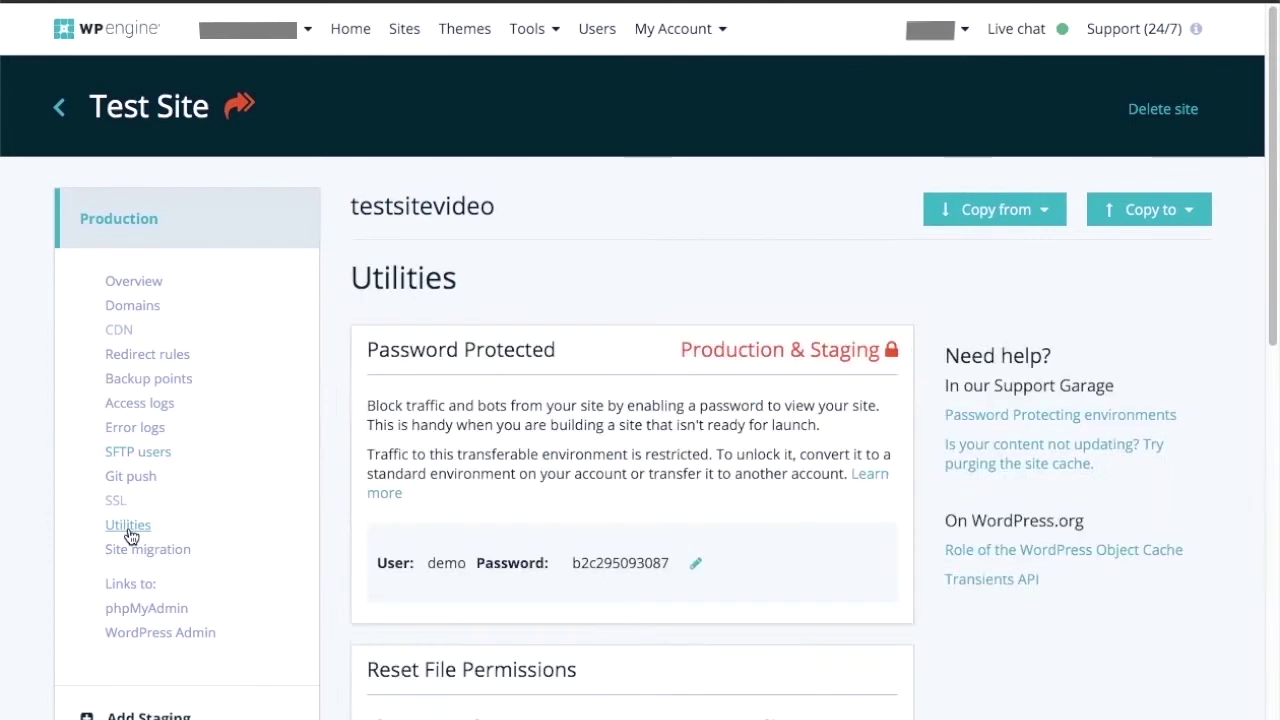
{"action": "scroll", "coordinate": [128, 533], "scroll_direction": "down", "scroll_amount": 6}
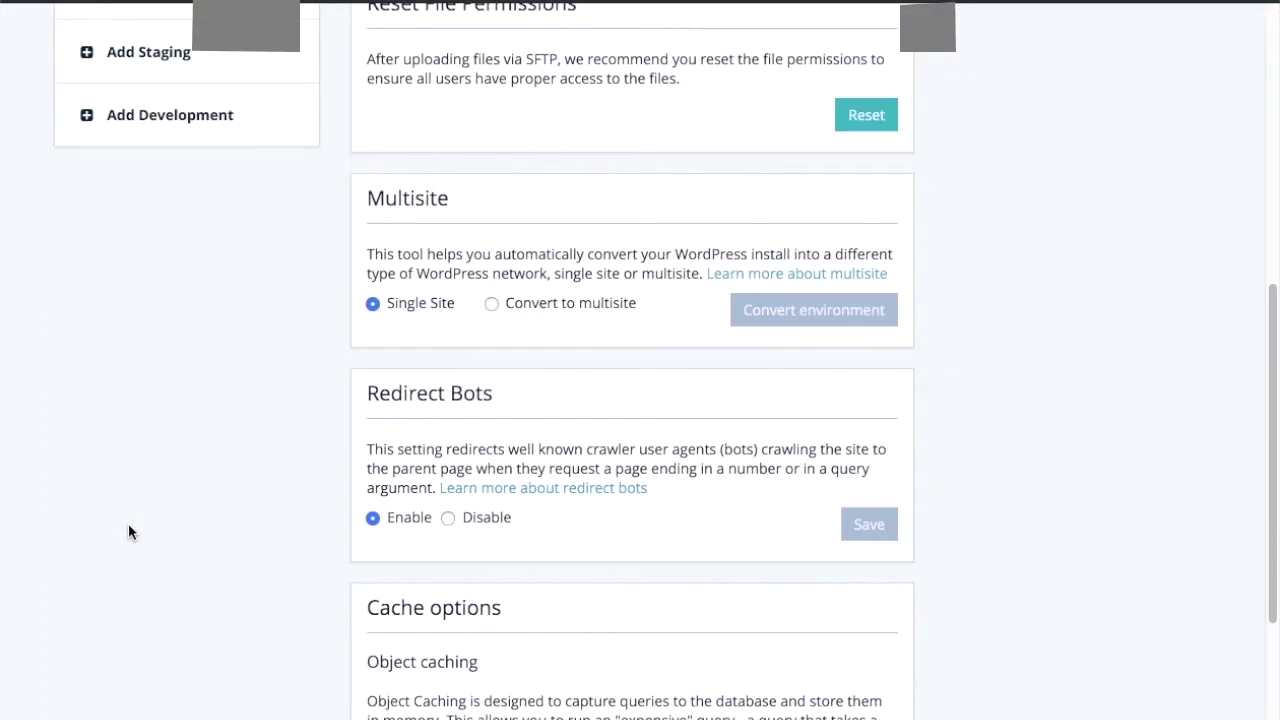
{"action": "scroll", "coordinate": [128, 532], "scroll_direction": "down", "scroll_amount": 4}
{"action": "scroll", "coordinate": [128, 532], "scroll_direction": "up", "scroll_amount": 7}
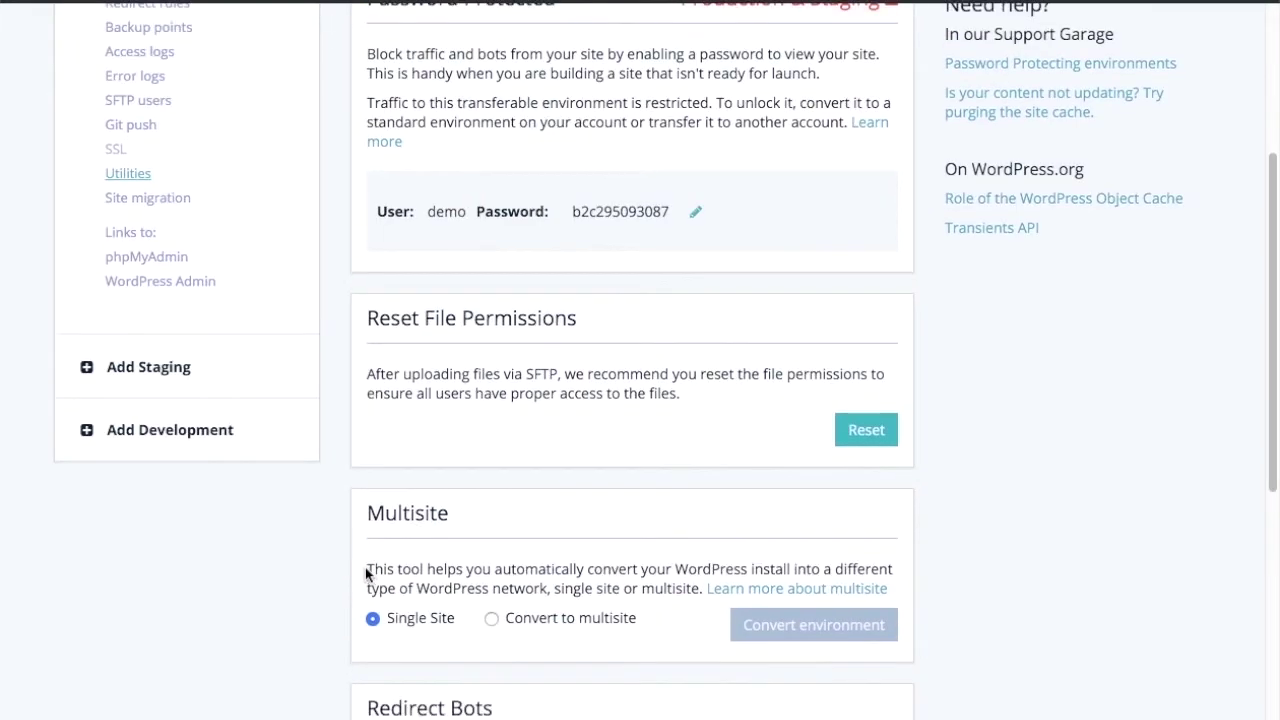
{"action": "scroll", "coordinate": [366, 575], "scroll_direction": "down", "scroll_amount": 2}
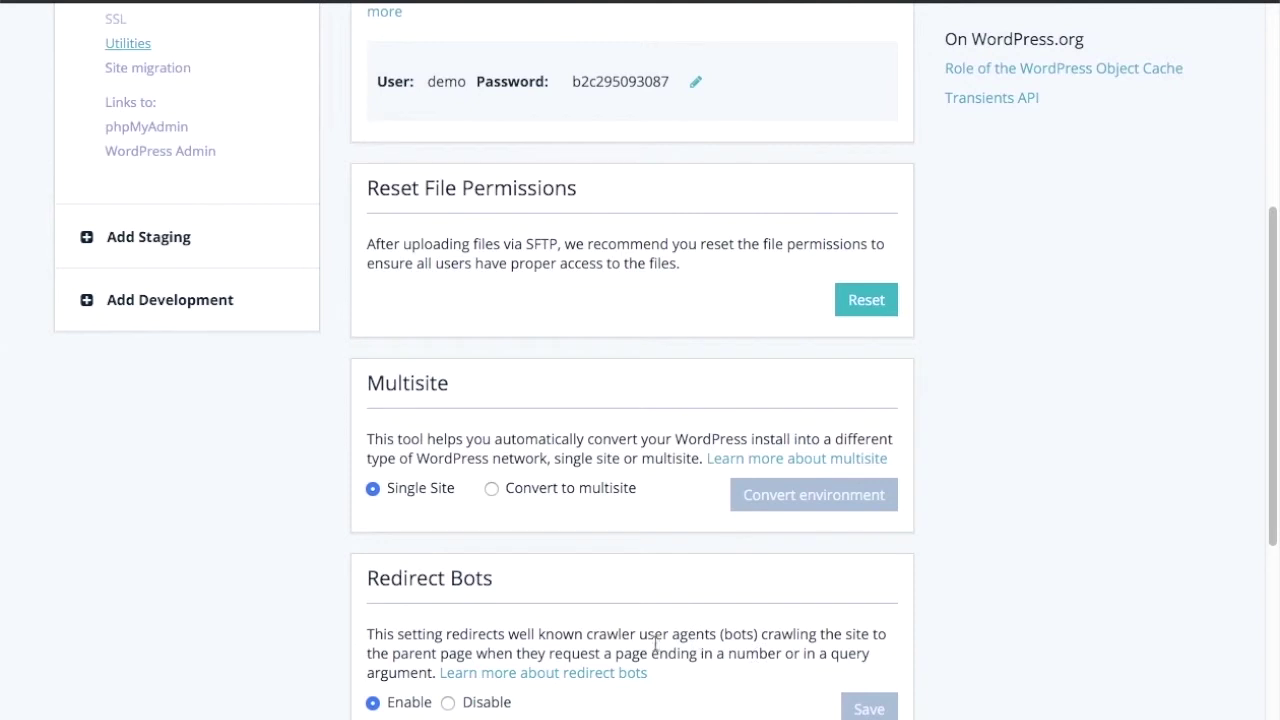
{"action": "scroll", "coordinate": [708, 645], "scroll_direction": "up", "scroll_amount": 1}
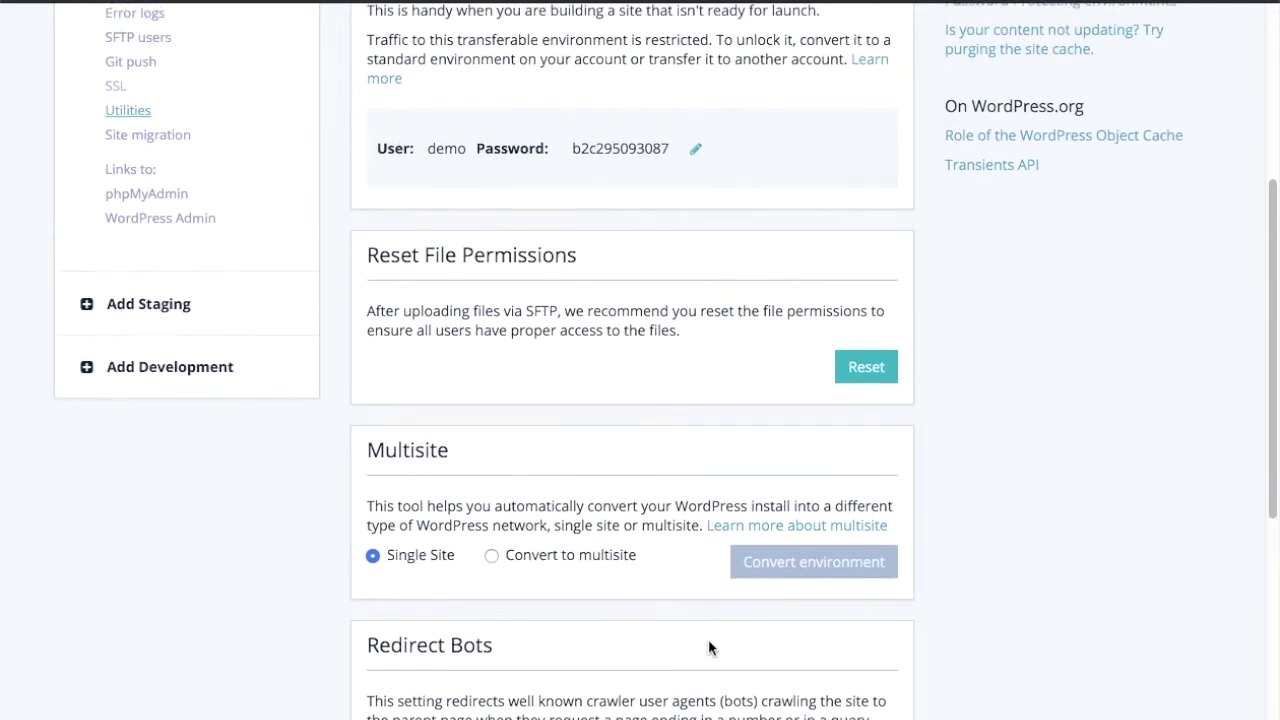
{"action": "scroll", "coordinate": [708, 647], "scroll_direction": "up", "scroll_amount": 1}
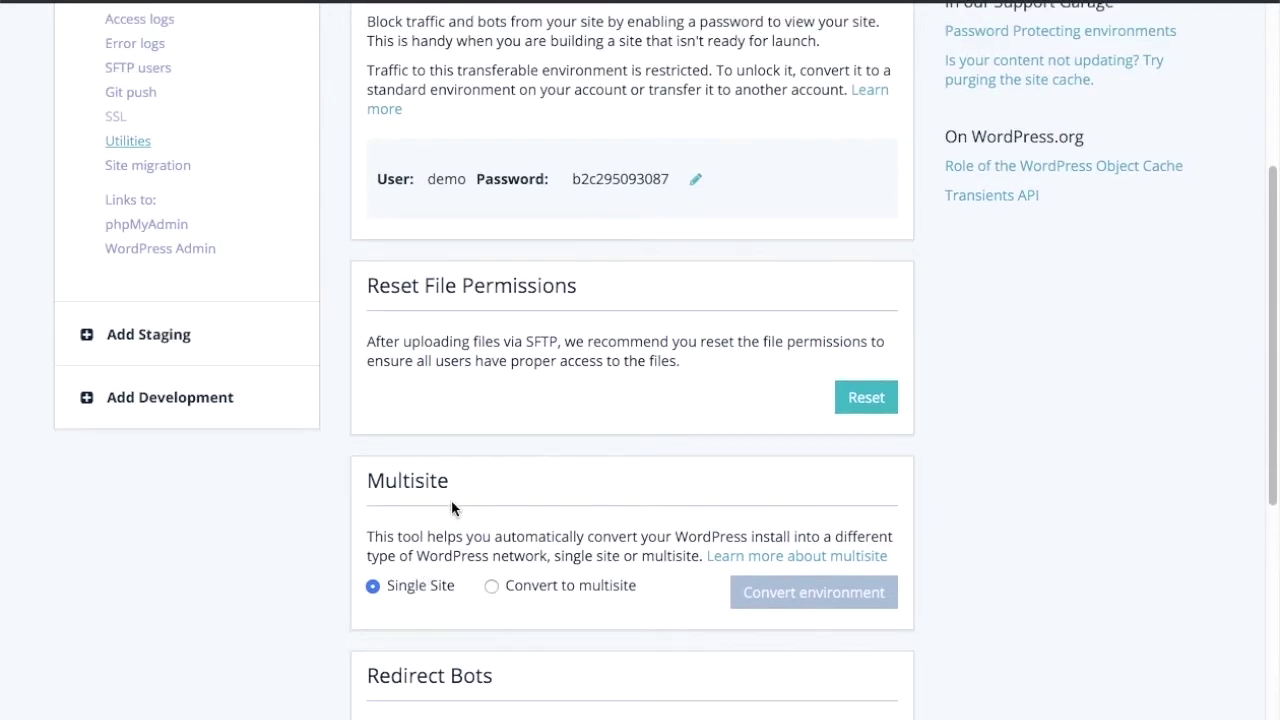
{"action": "left_click", "coordinate": [491, 587]}
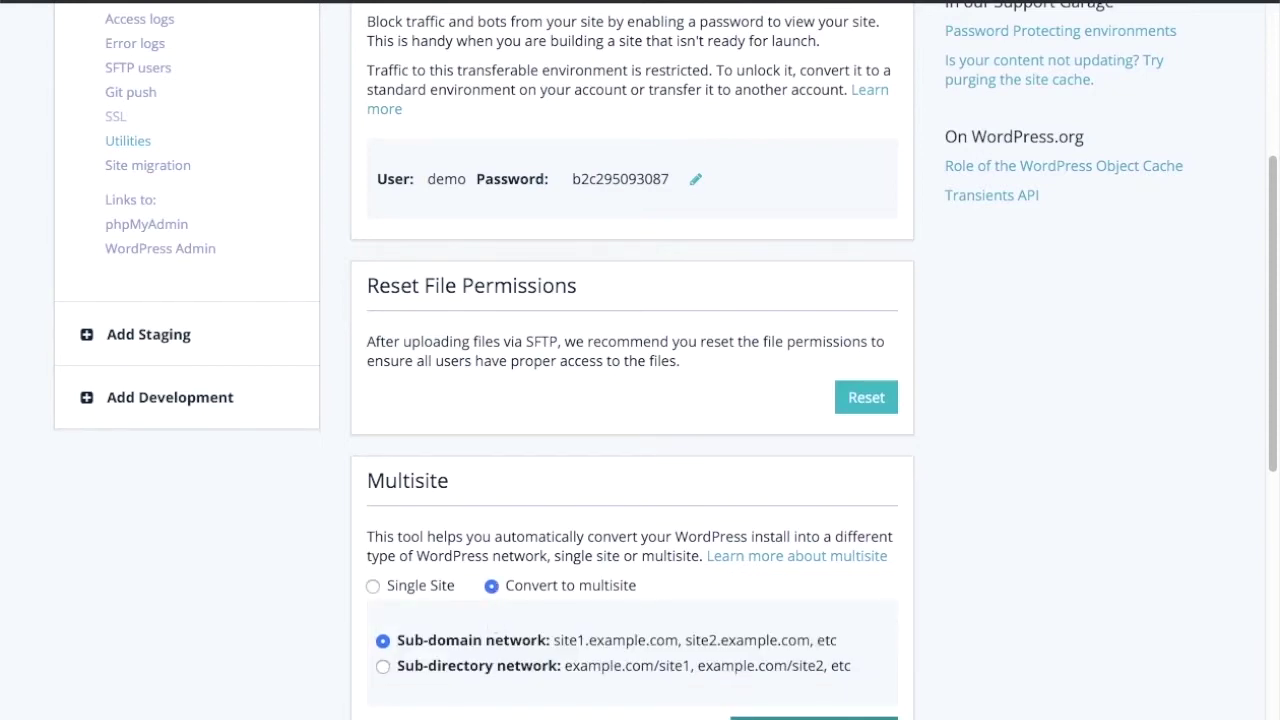
{"action": "scroll", "coordinate": [640, 360], "scroll_direction": "up", "scroll_amount": 2}
{"action": "scroll", "coordinate": [273, 552], "scroll_direction": "up", "scroll_amount": 2}
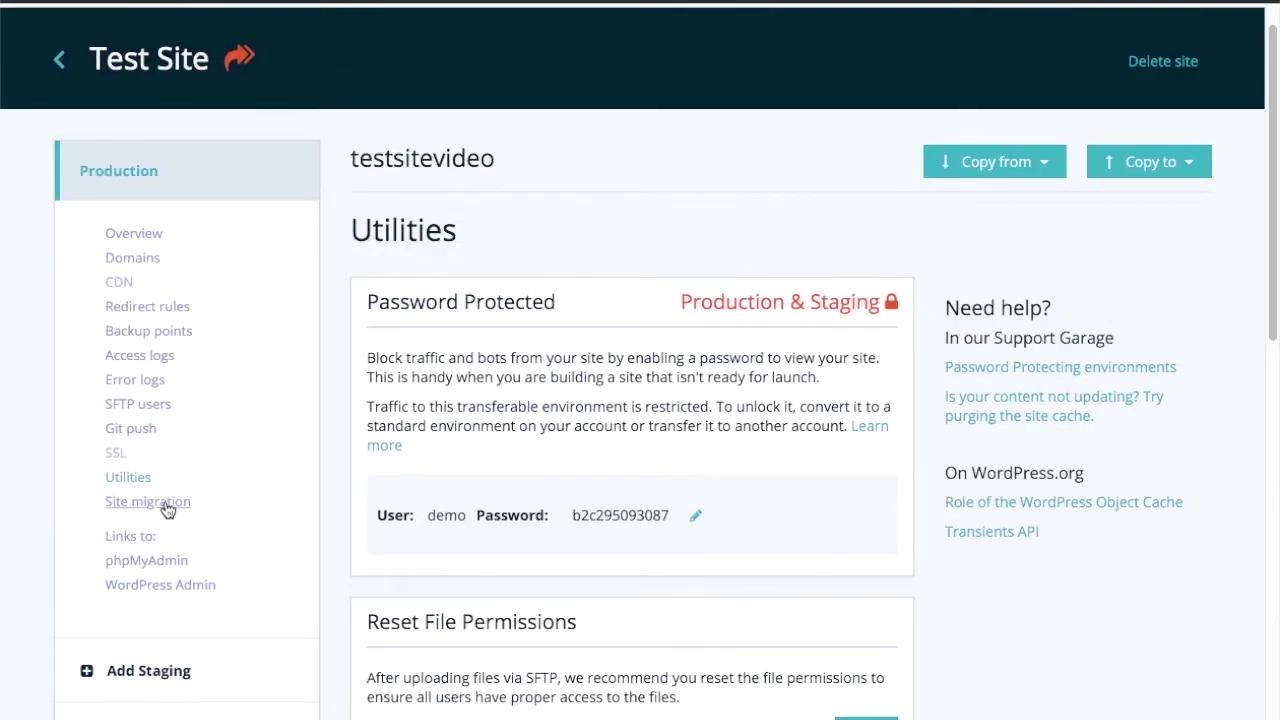
Step: Examine the site migration page, including its Automated Migration plugin settings
{"action": "left_click", "coordinate": [167, 509]}
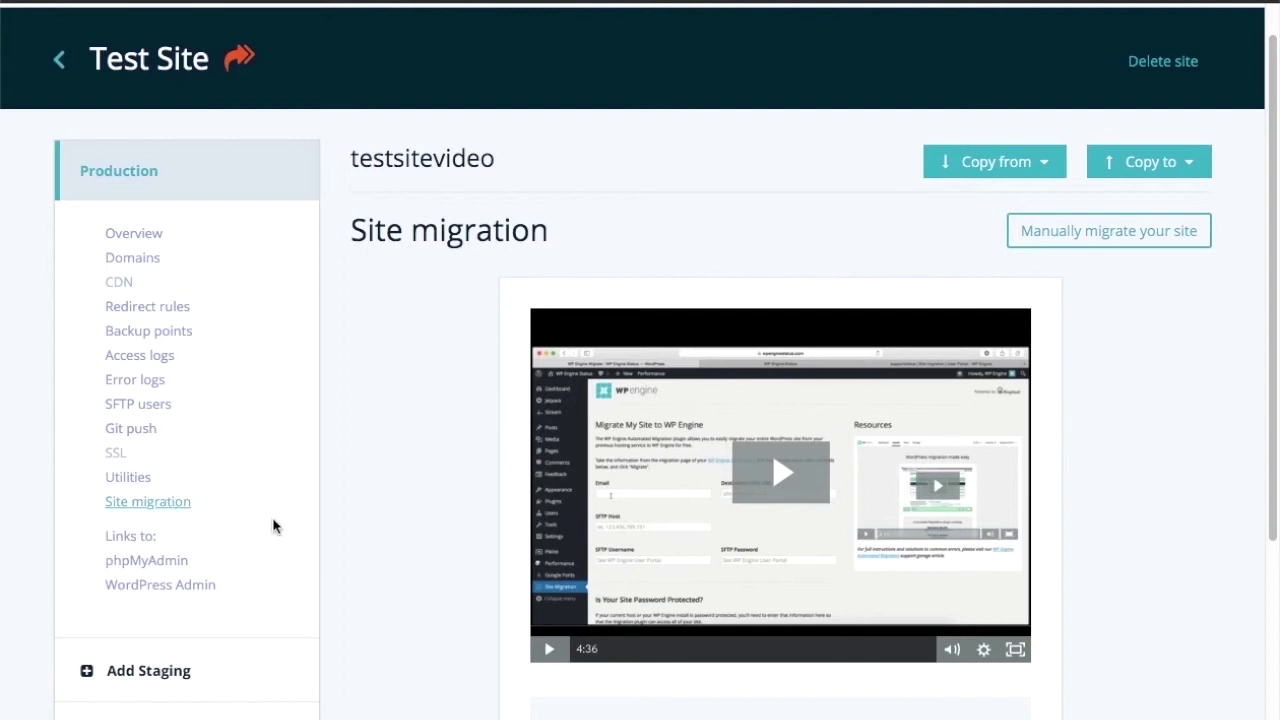
{"action": "scroll", "coordinate": [297, 528], "scroll_direction": "down", "scroll_amount": 1}
{"action": "scroll", "coordinate": [297, 528], "scroll_direction": "down", "scroll_amount": 5}
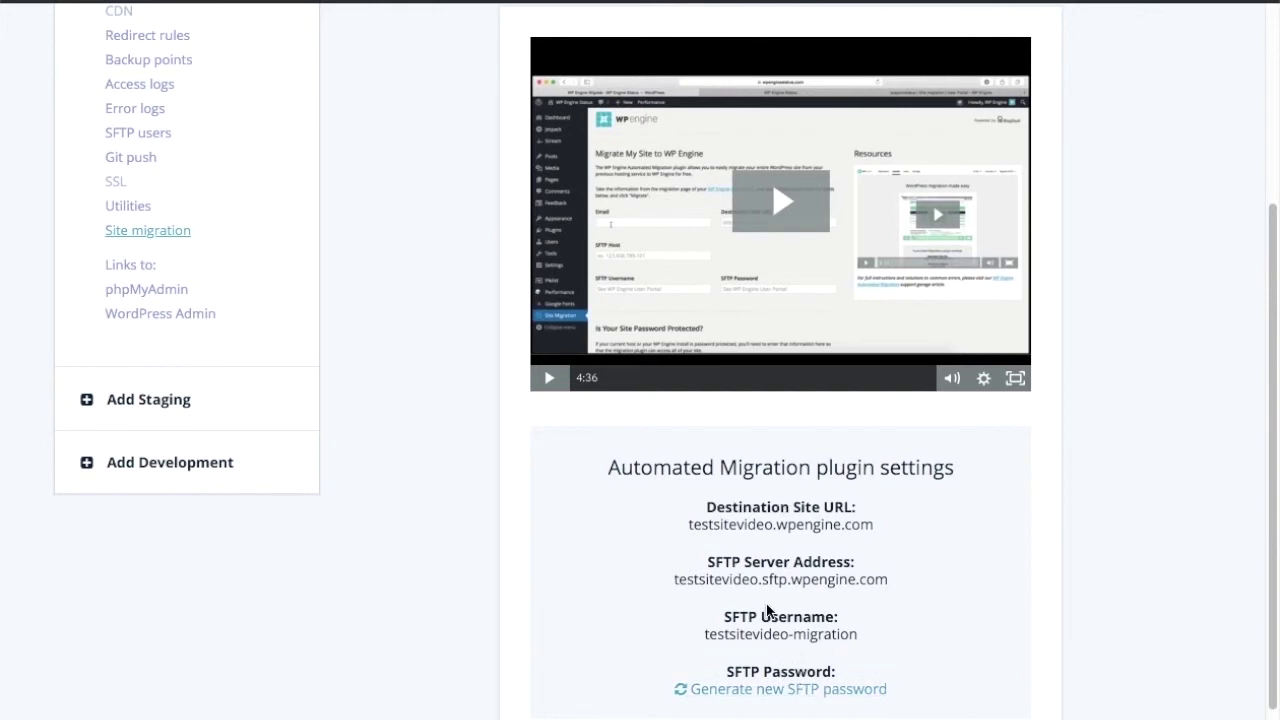
{"action": "scroll", "coordinate": [768, 610], "scroll_direction": "down", "scroll_amount": 1}
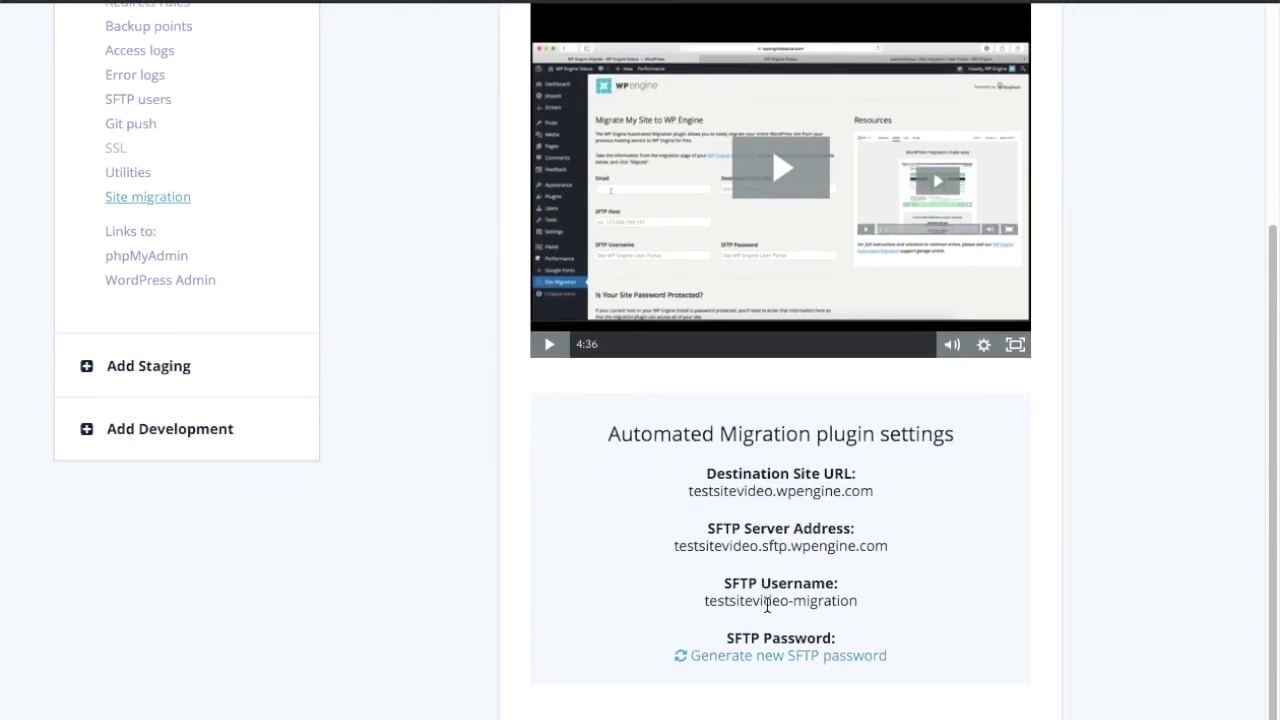
{"action": "scroll", "coordinate": [765, 615], "scroll_direction": "up", "scroll_amount": 5}
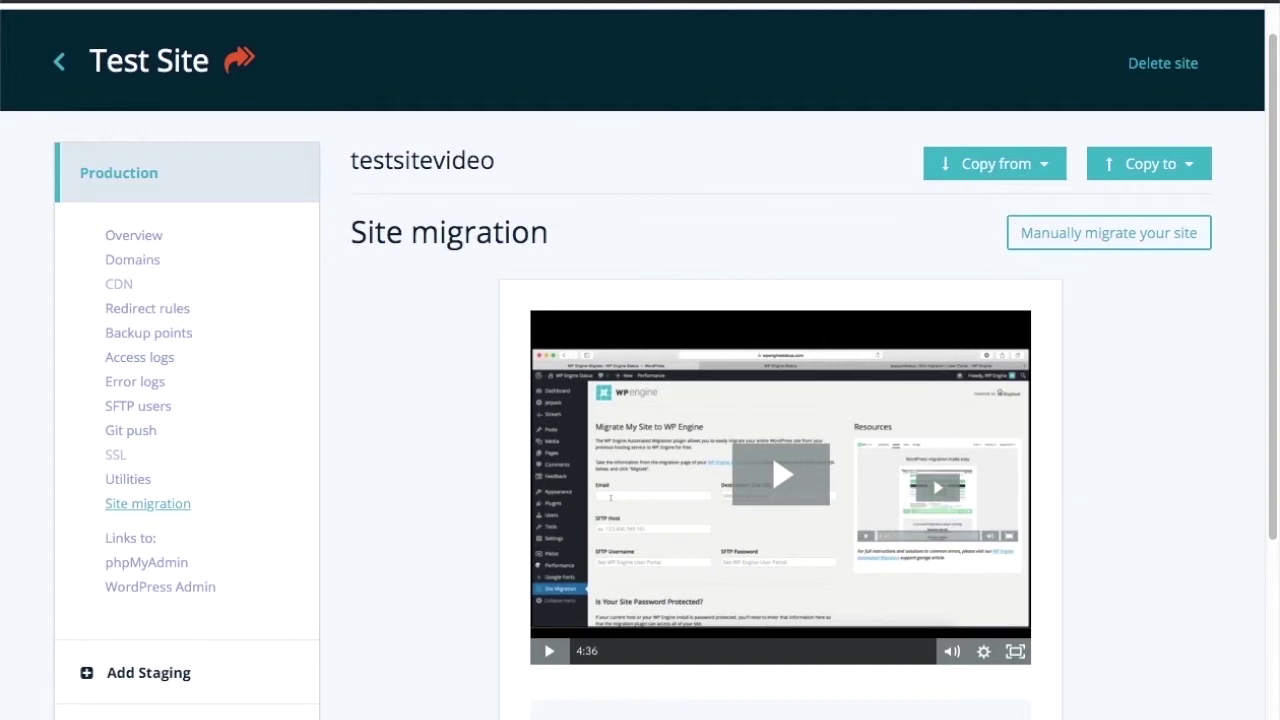
{"action": "scroll", "coordinate": [337, 350], "scroll_direction": "up", "scroll_amount": 1}
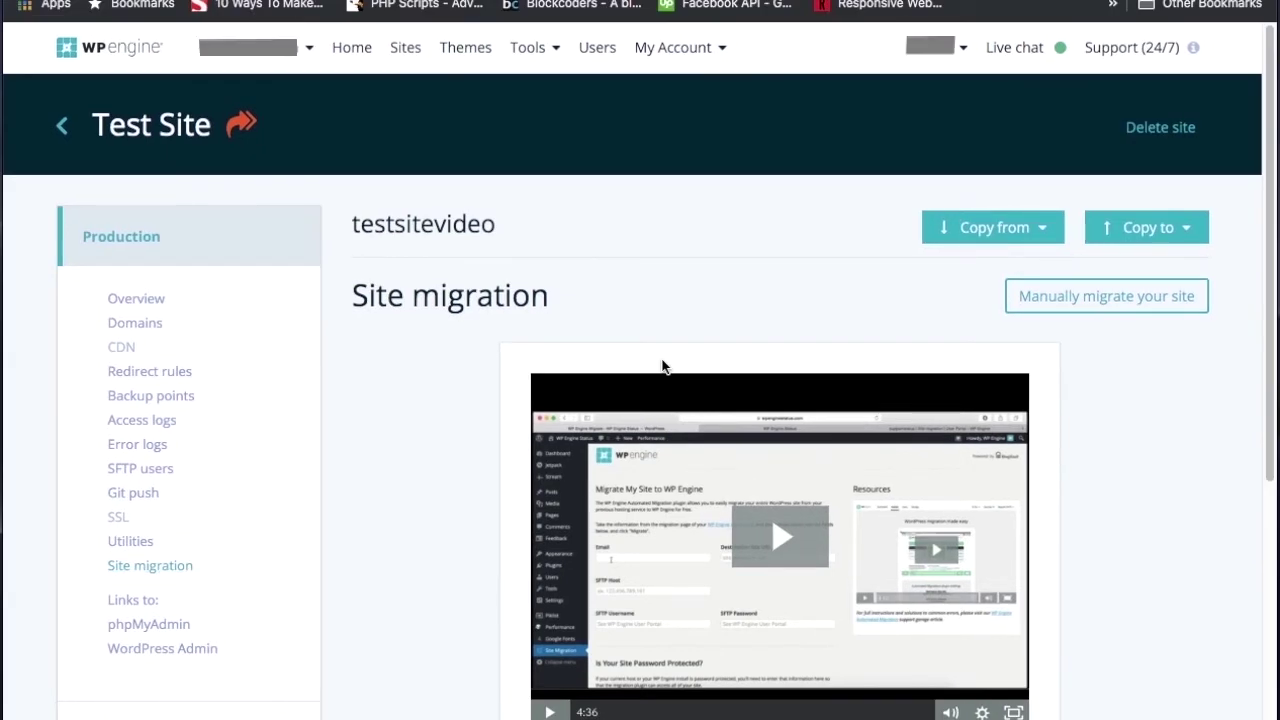
{"action": "right_click", "coordinate": [255, 0]}
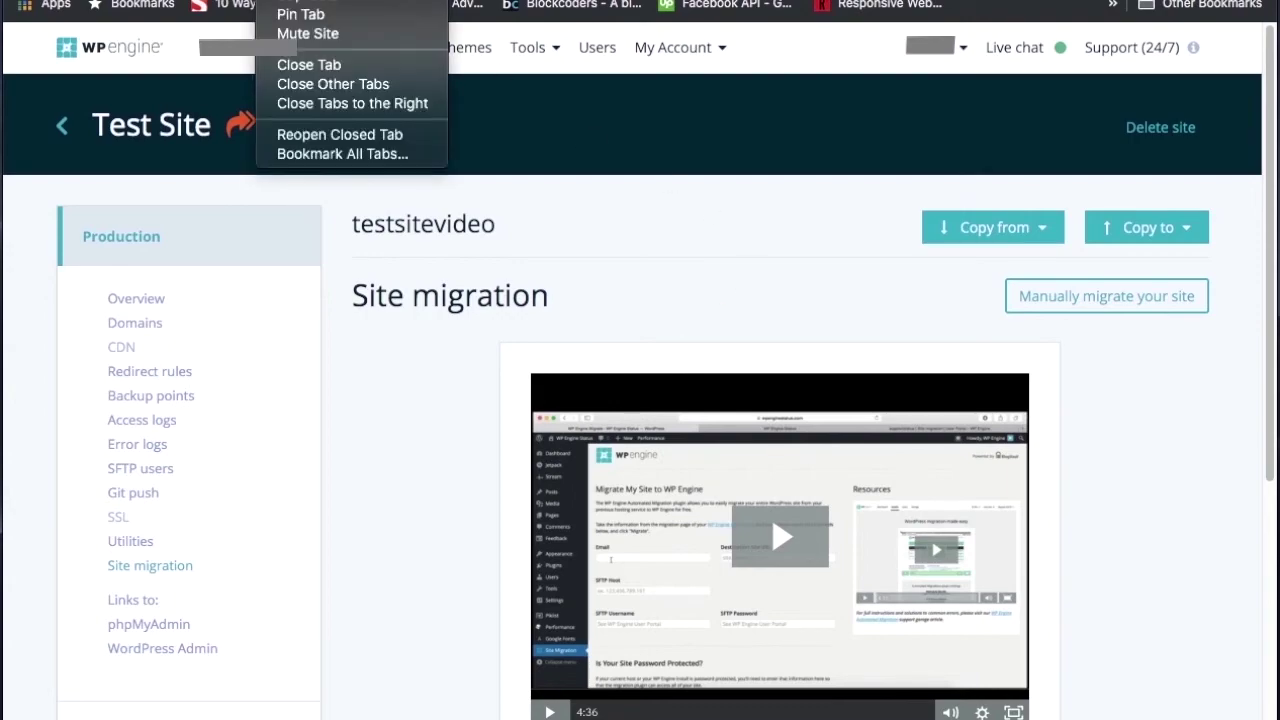
{"action": "left_click", "coordinate": [290, 0]}
{"action": "type", "text": "http://testsitevideo.wpengine.com/"}
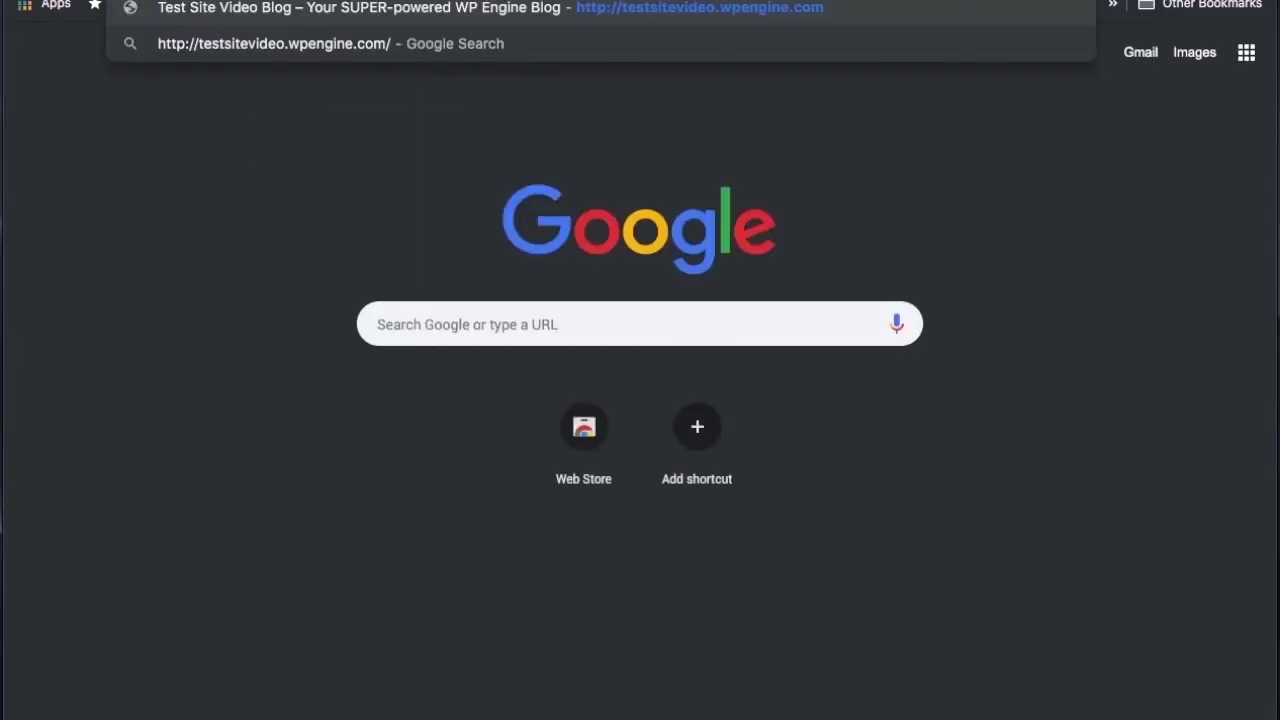
{"action": "key", "text": "Return"}
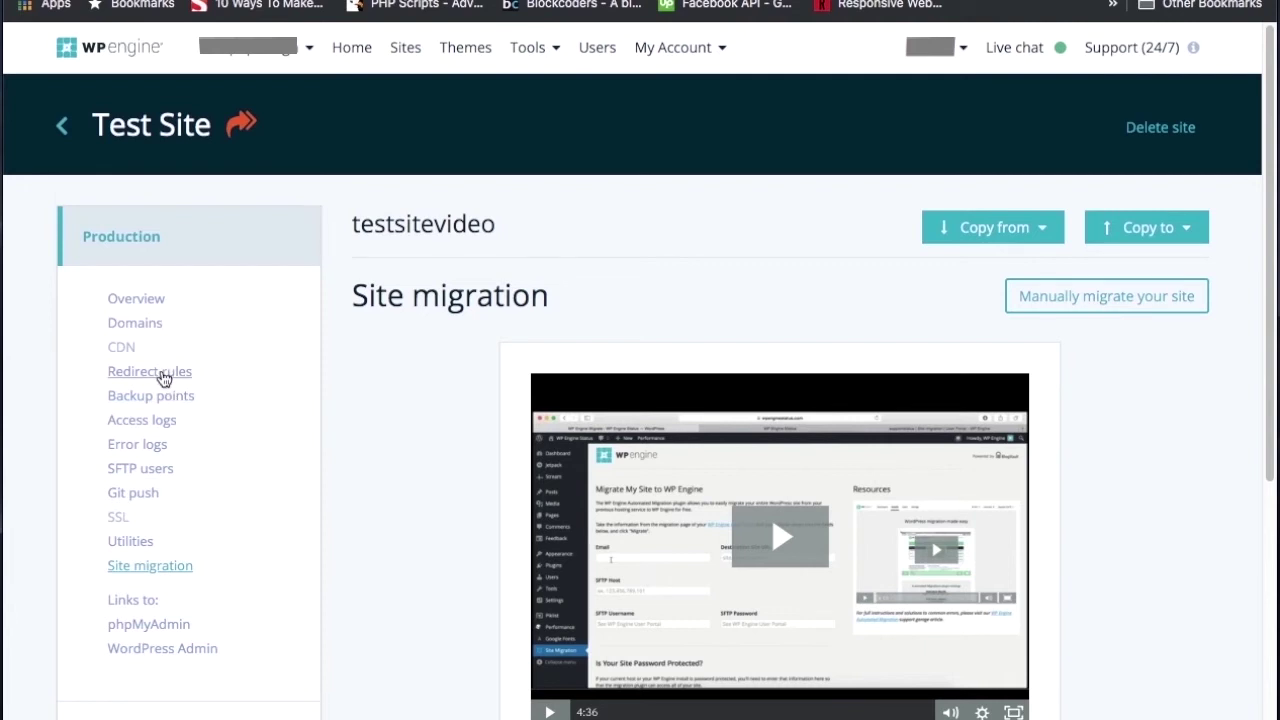
{"action": "mouse_move", "coordinate": [138, 332]}
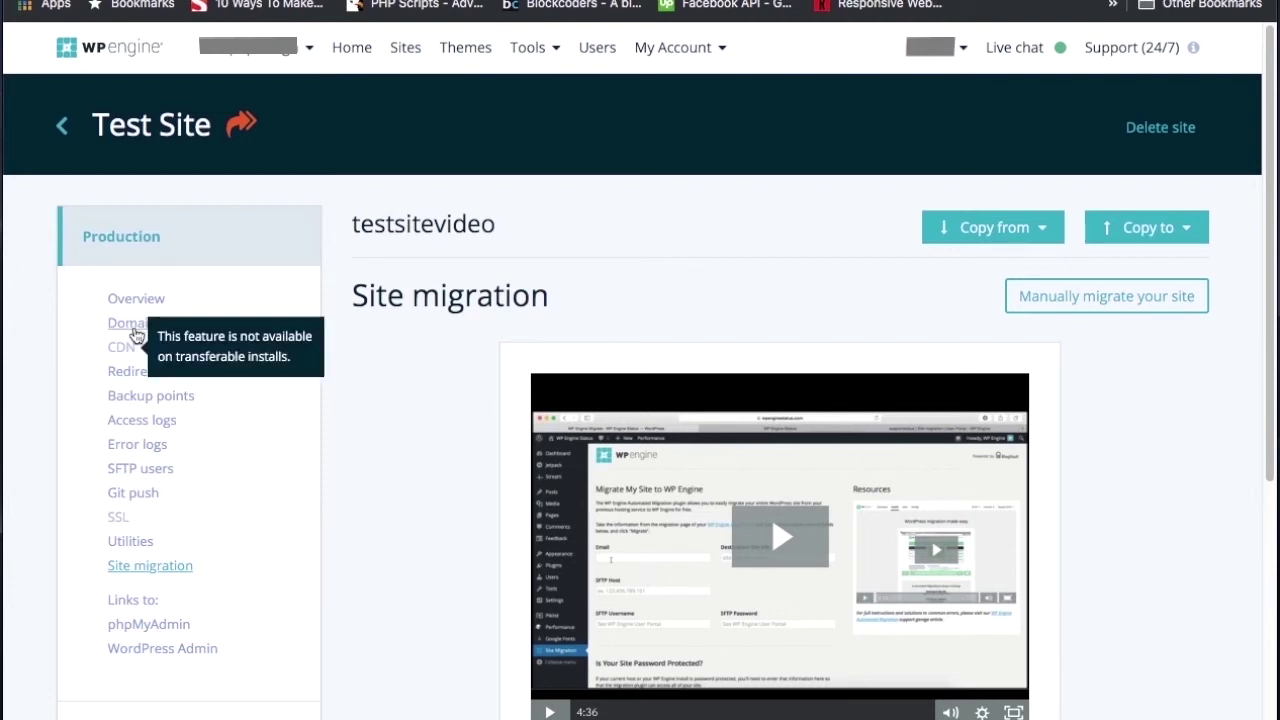